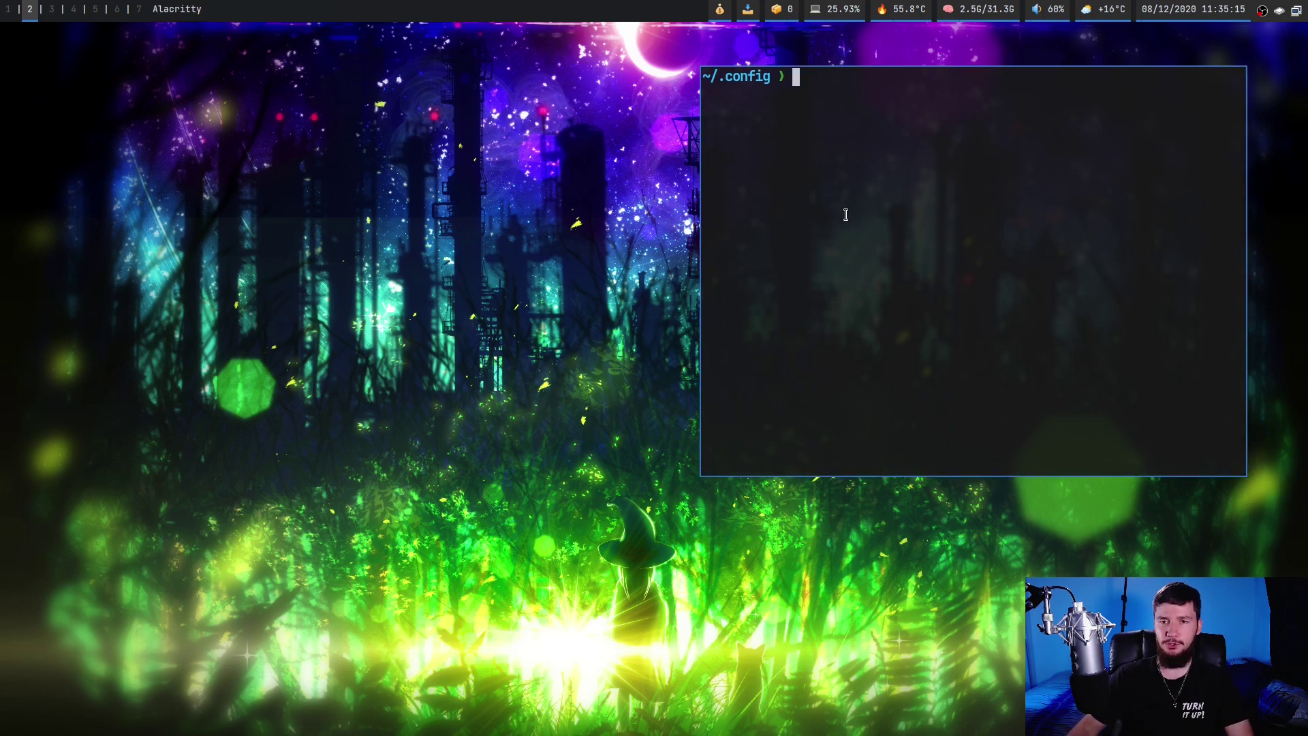
Move the Alacritty window slightly lower and further right on the desktop.
drag(843, 210, 885, 248)
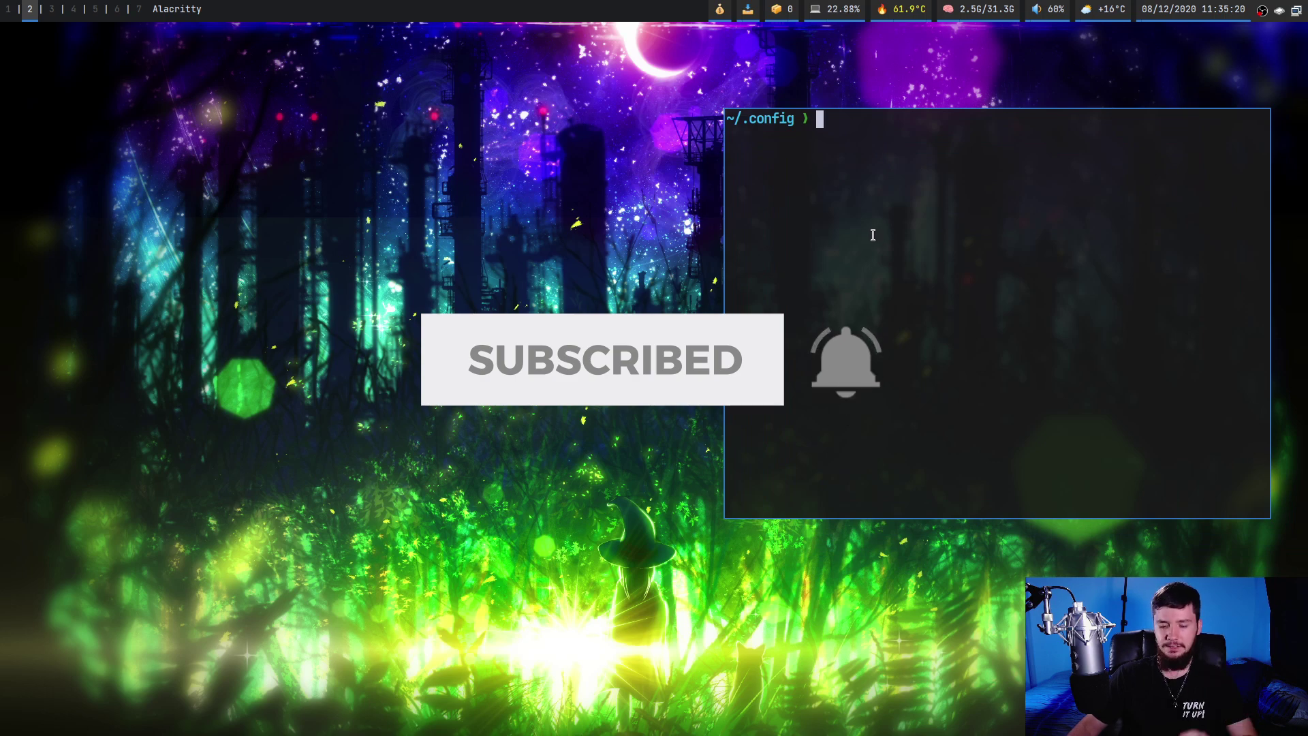
Move the window back up and run 'xwallpaper wall.png', which only prints a usage error.
drag(873, 234, 888, 199)
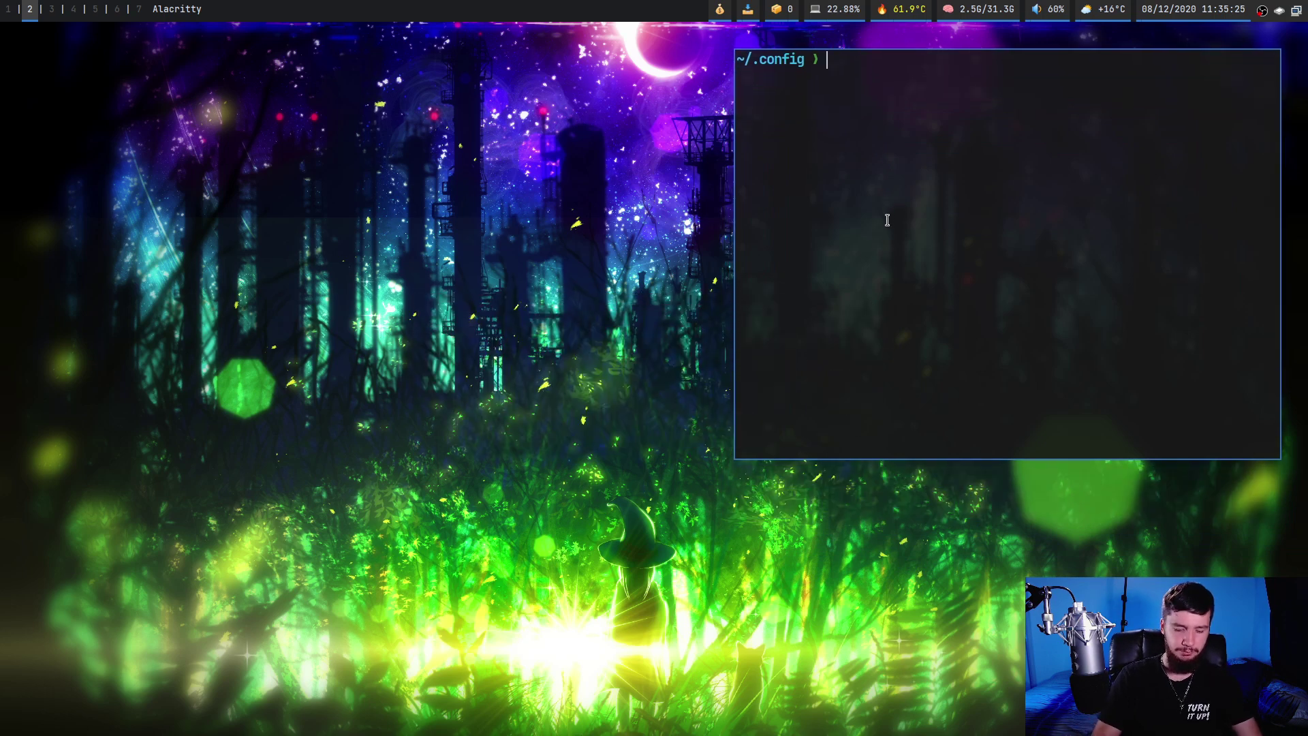
text(xwall)
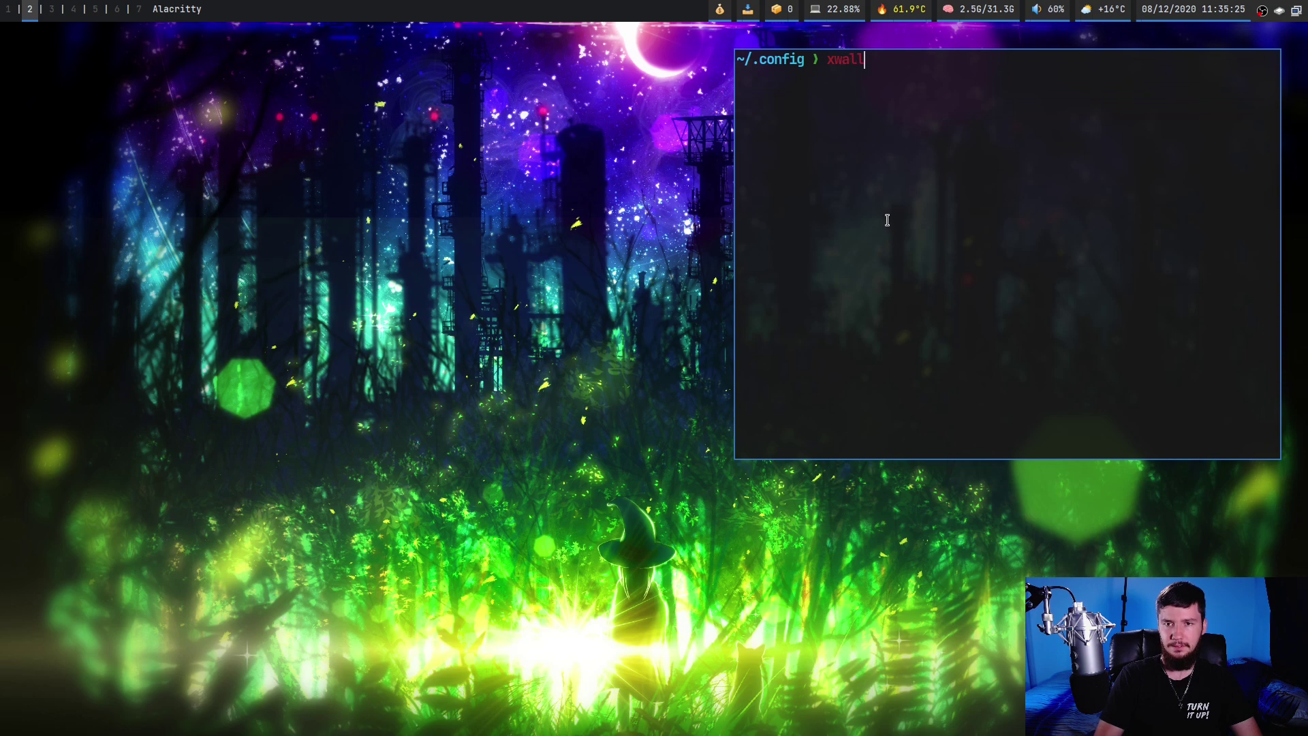
text(paper wall.png)
key(Return)
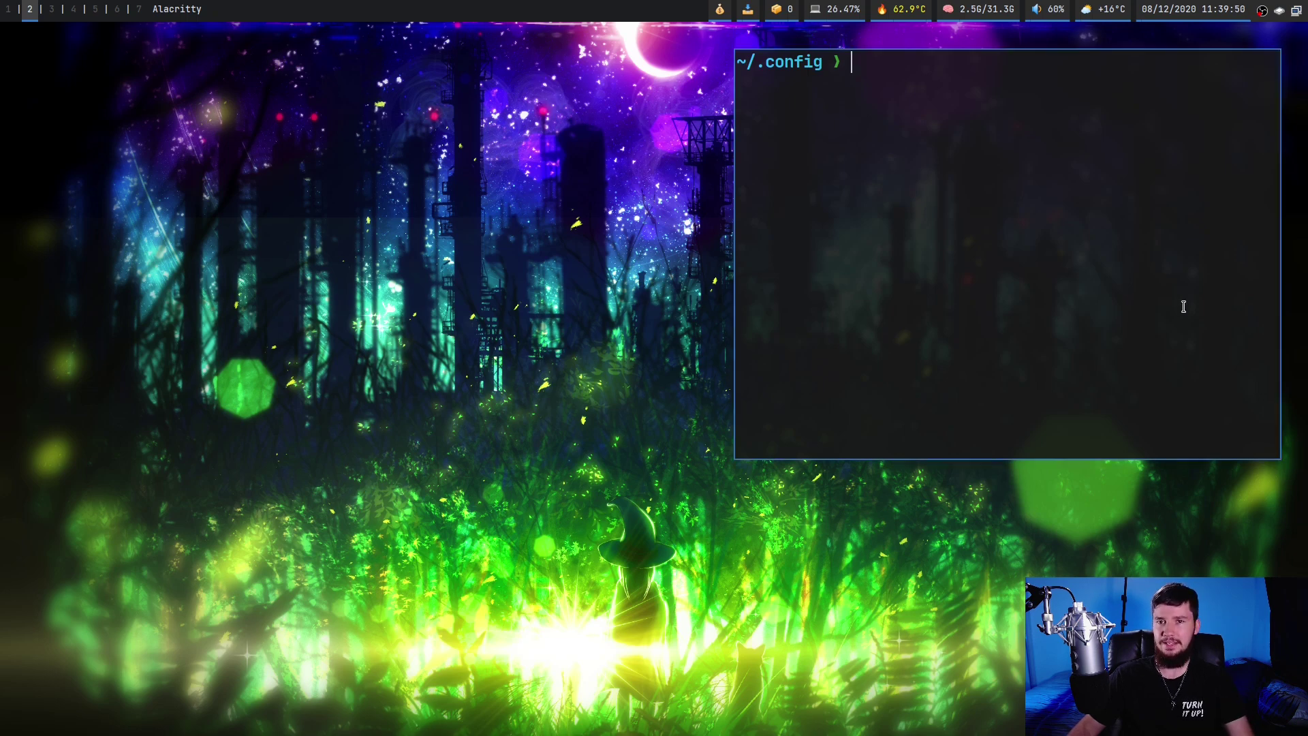
Run 'xwallpaper --center wall.png' to centre wall.png on the desktop.
text(xwal)
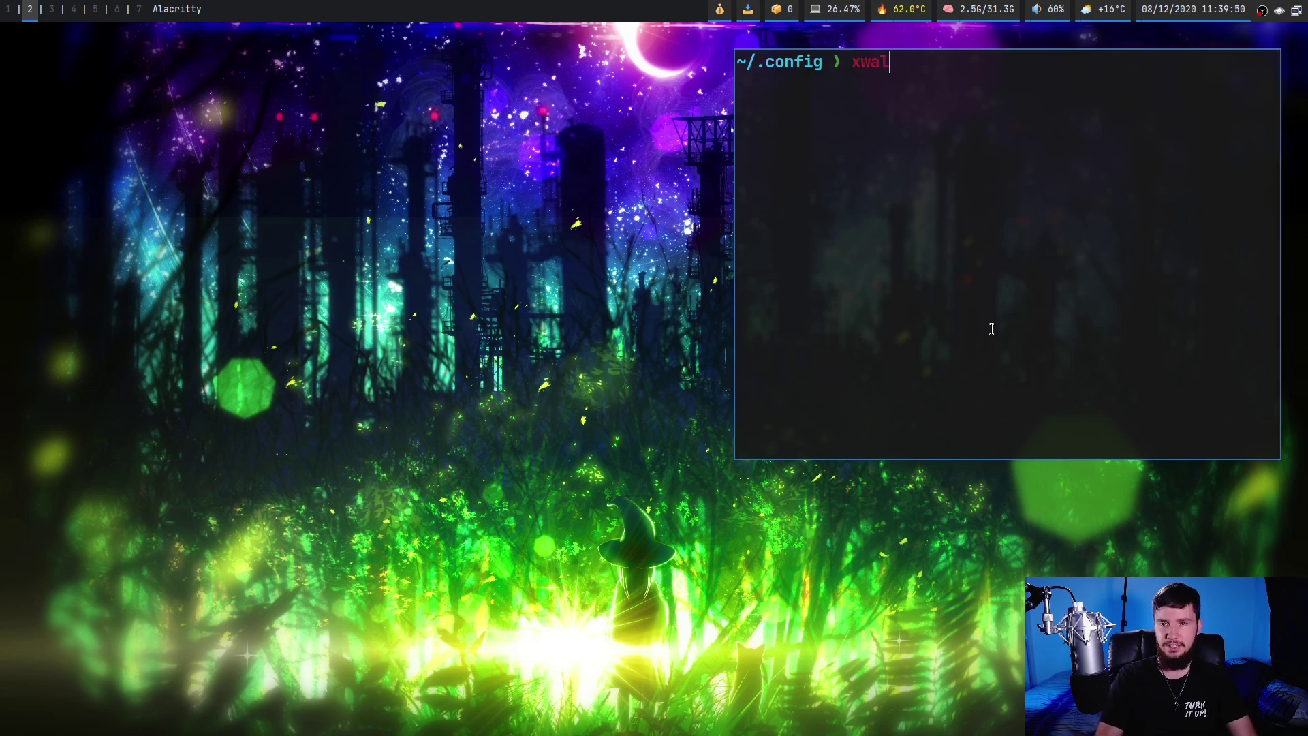
text(lpaper --ce)
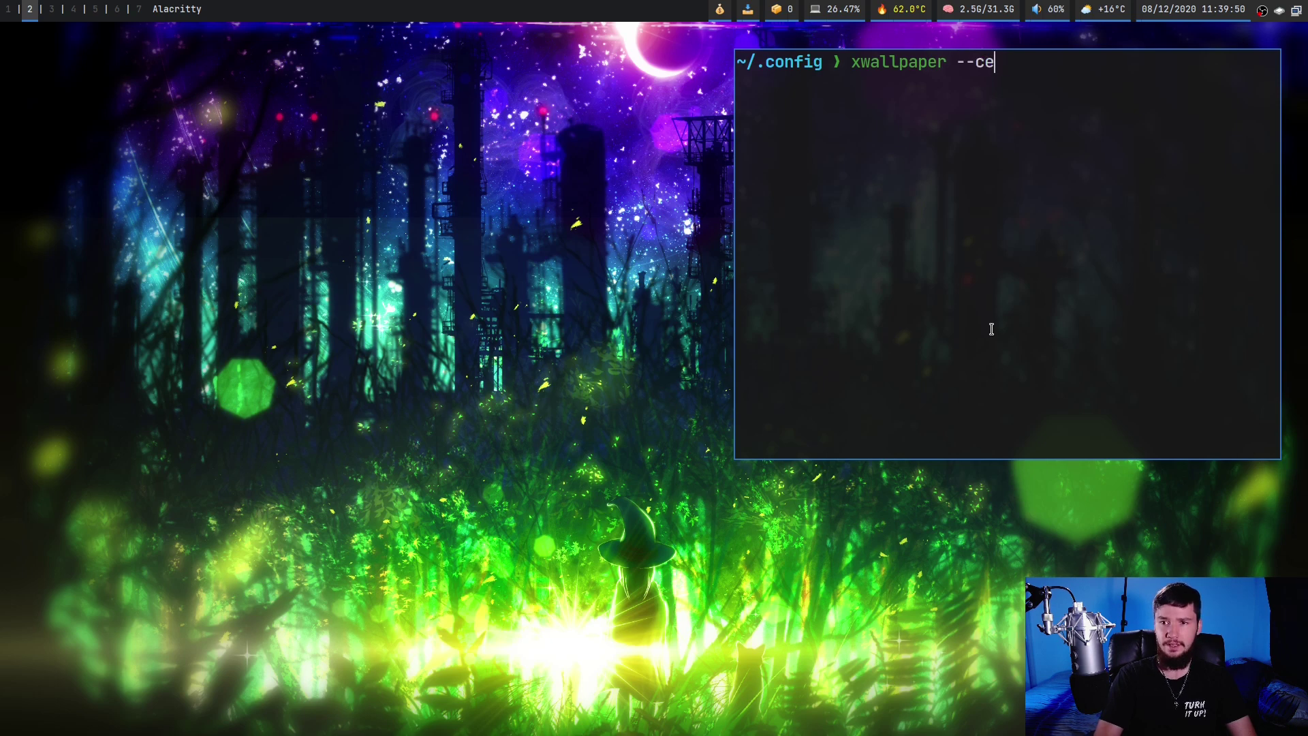
text(nter wal)
key(Tab)
key(Return)
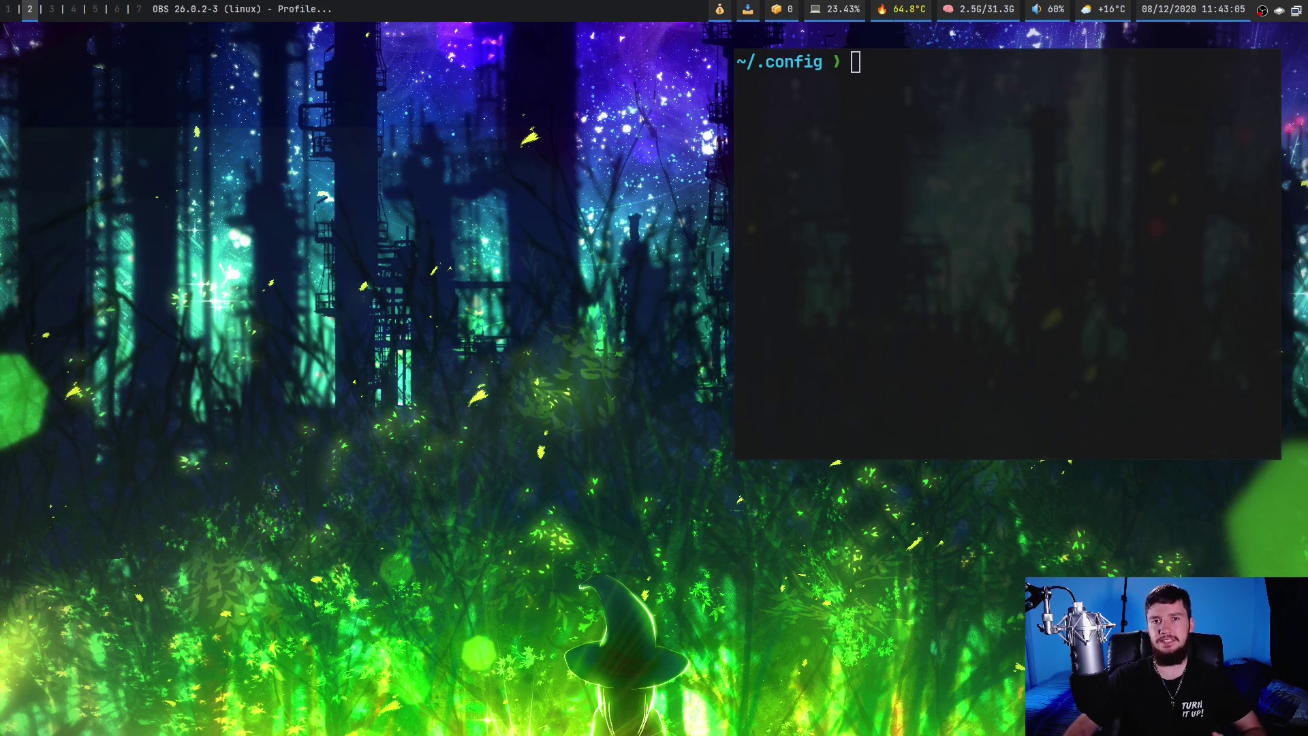
Run 'xwallpaper --center ~/pictures/stallman.jpg' to centre the portrait on a black desktop.
mouse_move(896, 136)
text(xwallpaper --center ~/[p)
key(BackSpace)
key(BackSpace)
text(pic)
key(Tab)
text(st)
key(Tab)
text(.jpg)
key(Return)
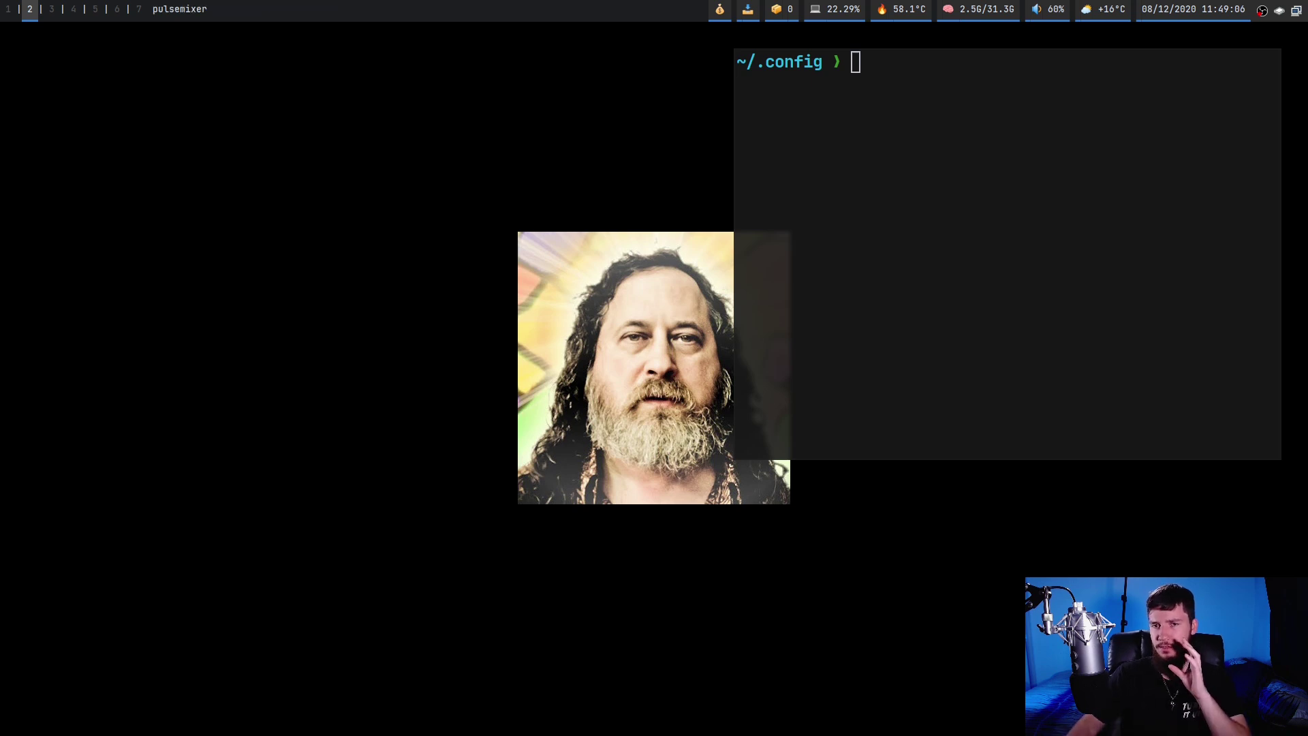
Run 'xwallpaper --maximize ~/pictures/stallman.jpg' to enlarge the portrait to screen height.
mouse_move(1151, 133)
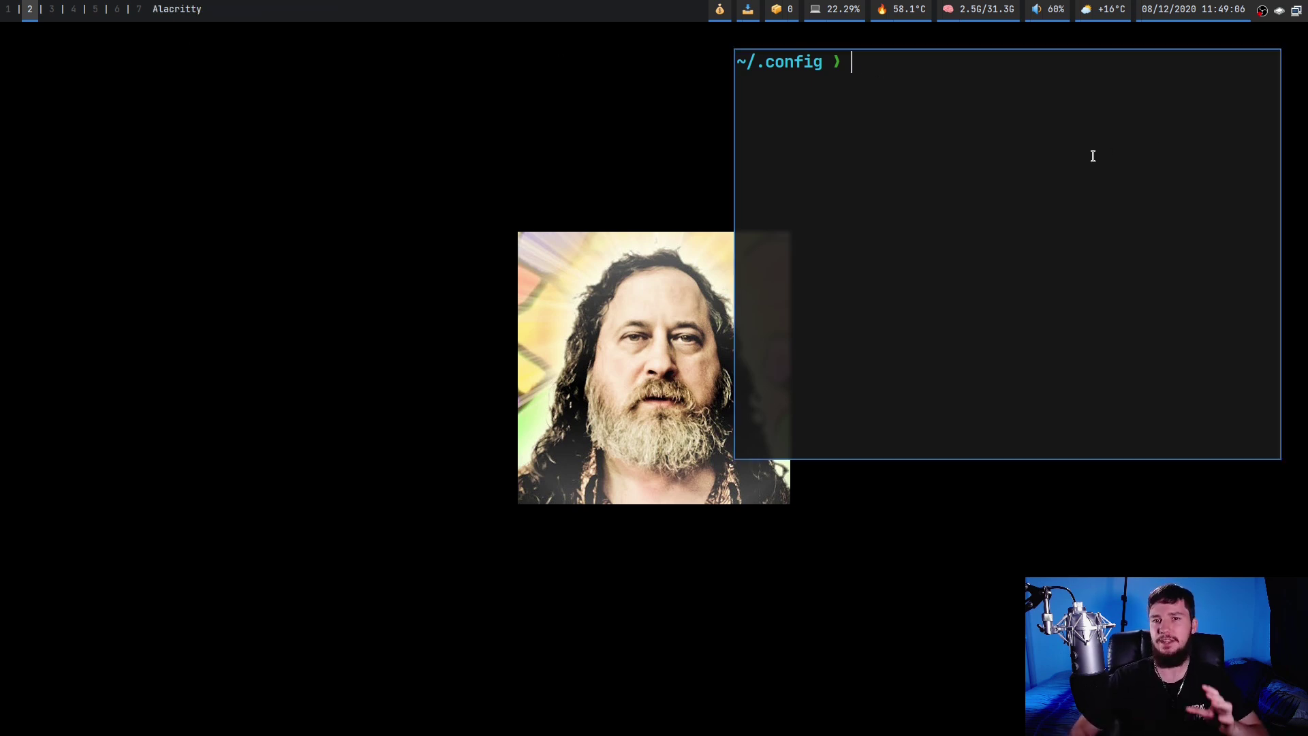
text(xwallpaper --maximize )
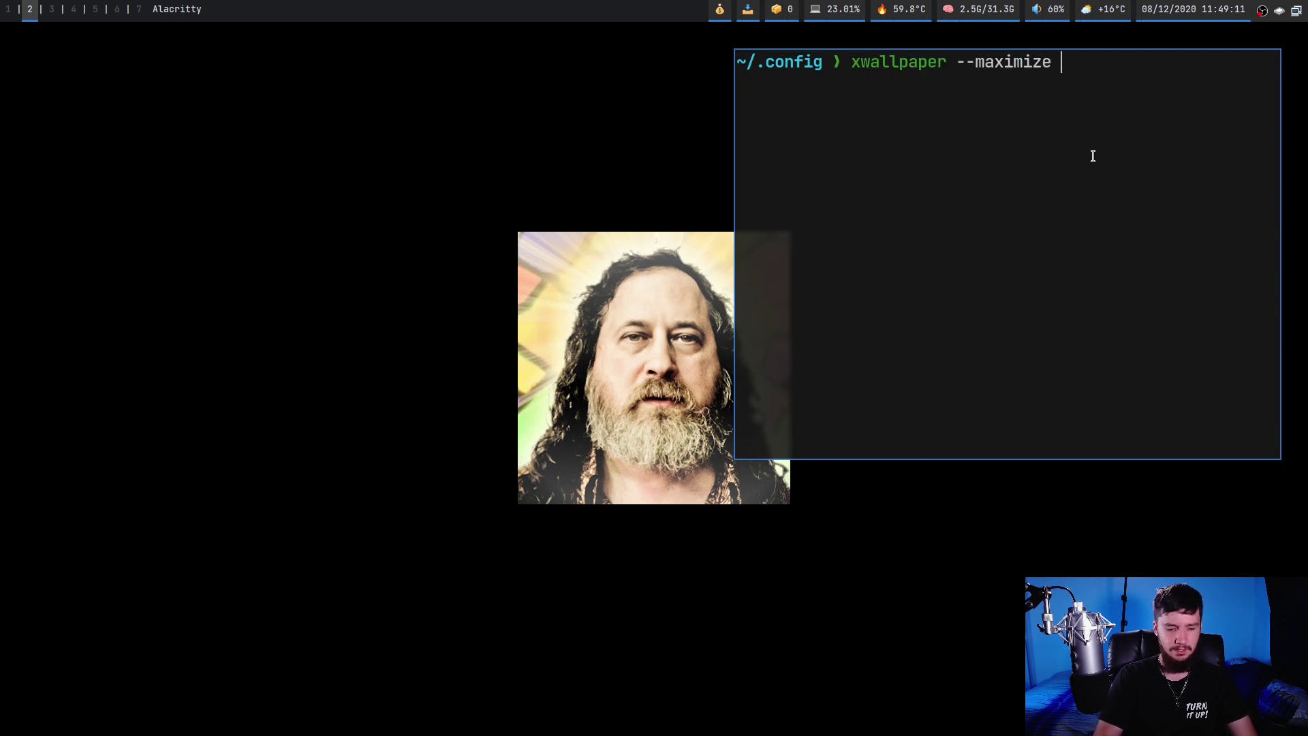
text(~/pic)
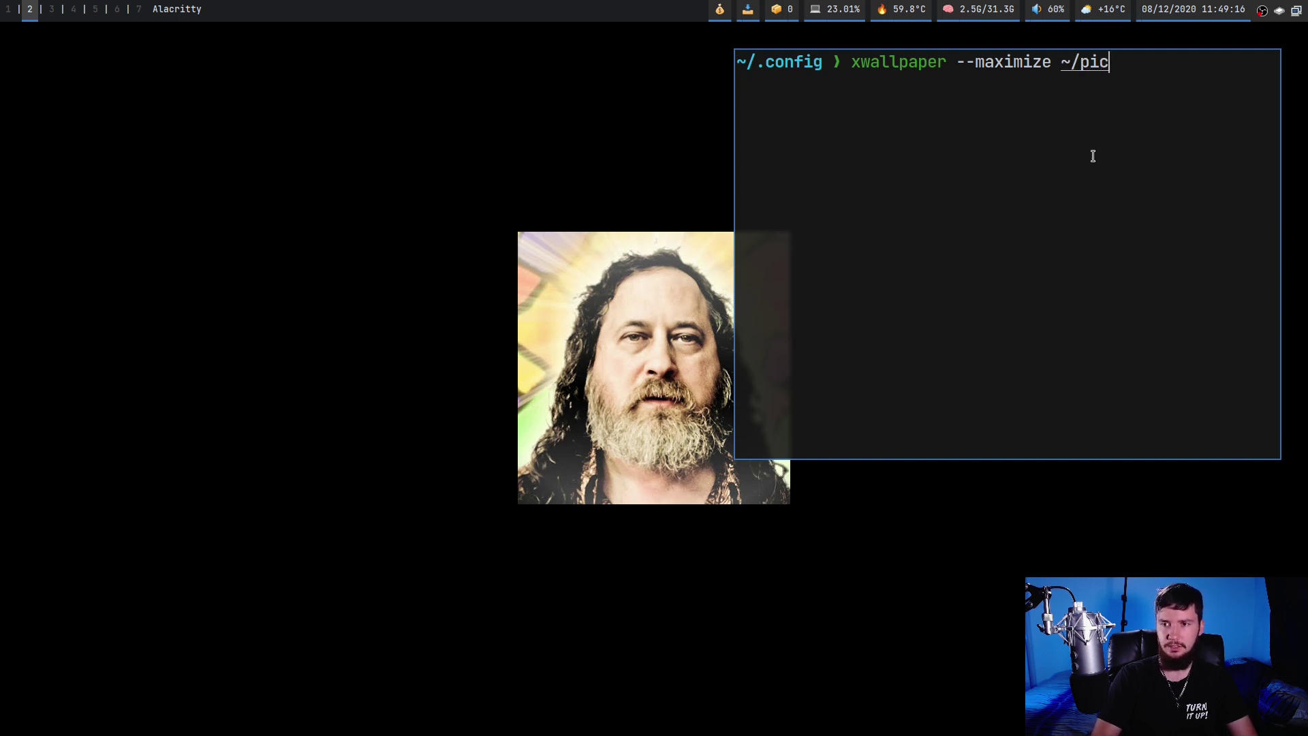
key(Tab)
text(st)
key(Tab)
text(.)
key(Tab)
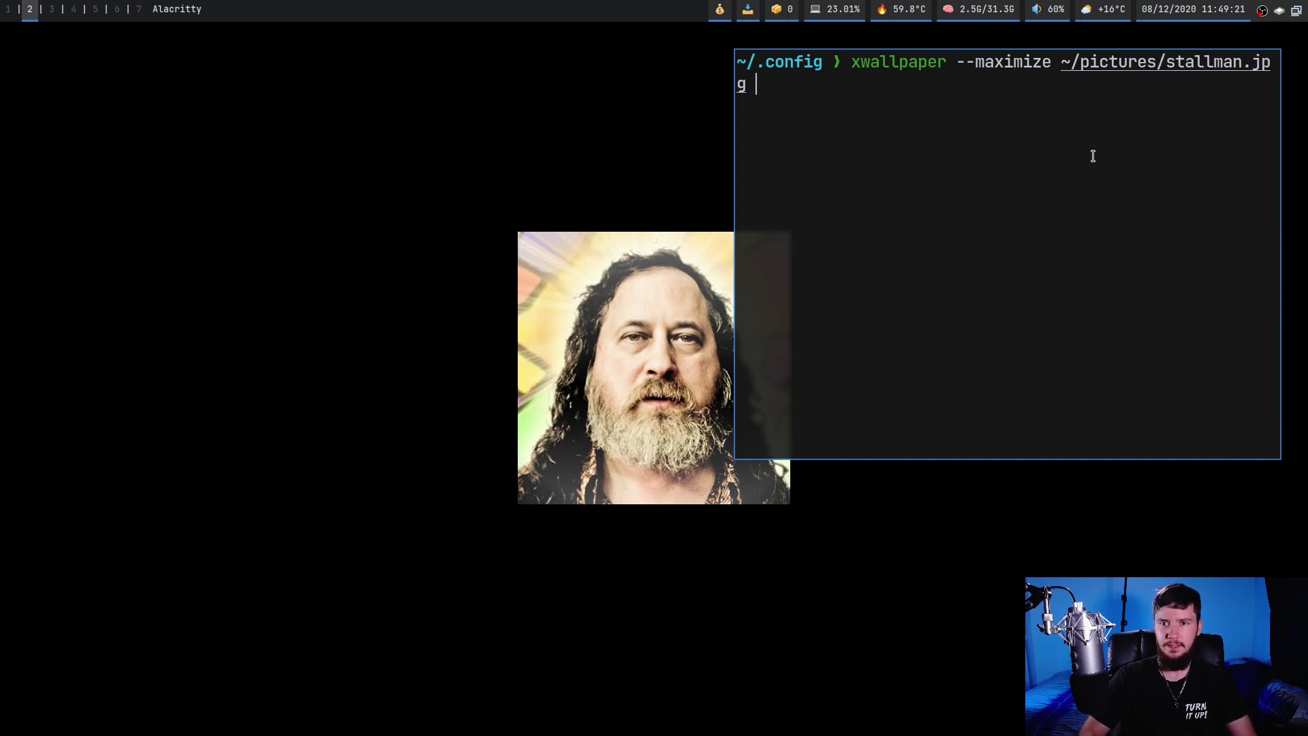
key(Return)
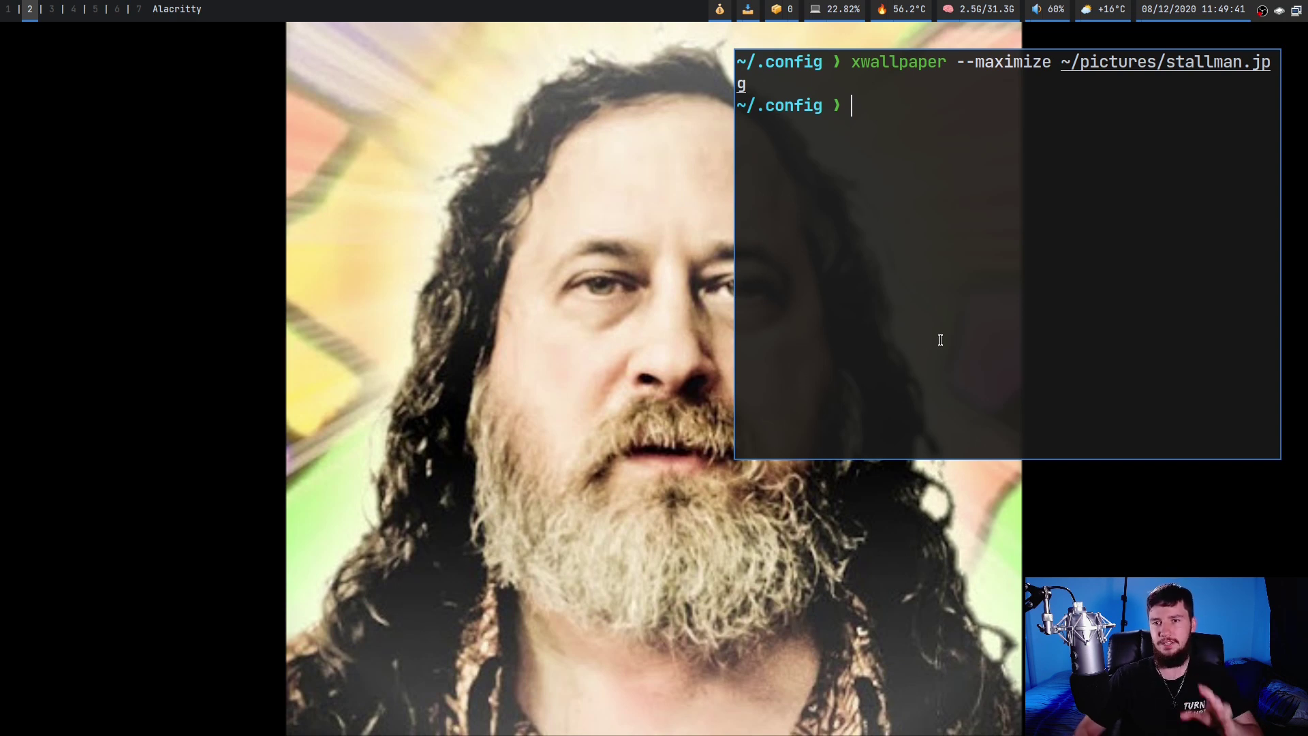
Rerun the stallman.jpg wallpaper command with --zoom instead of --maximize.
key(Up)
key(ctrl+a)
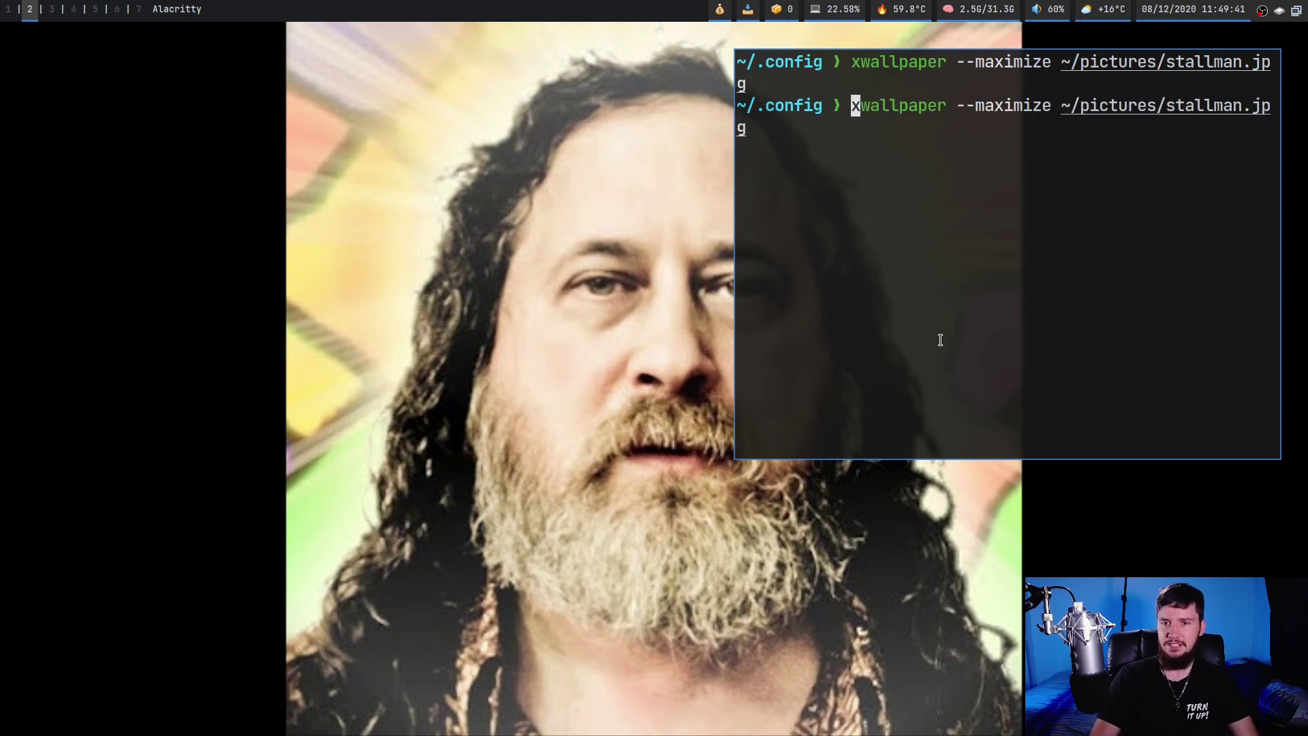
key(Right)
key(Right)
key(Right)
key(Right)
key(Right)
key(Right)
key(Right)
key(Right)
key(Right)
key(Right)
key(Right)
key(Right)
key(Right)
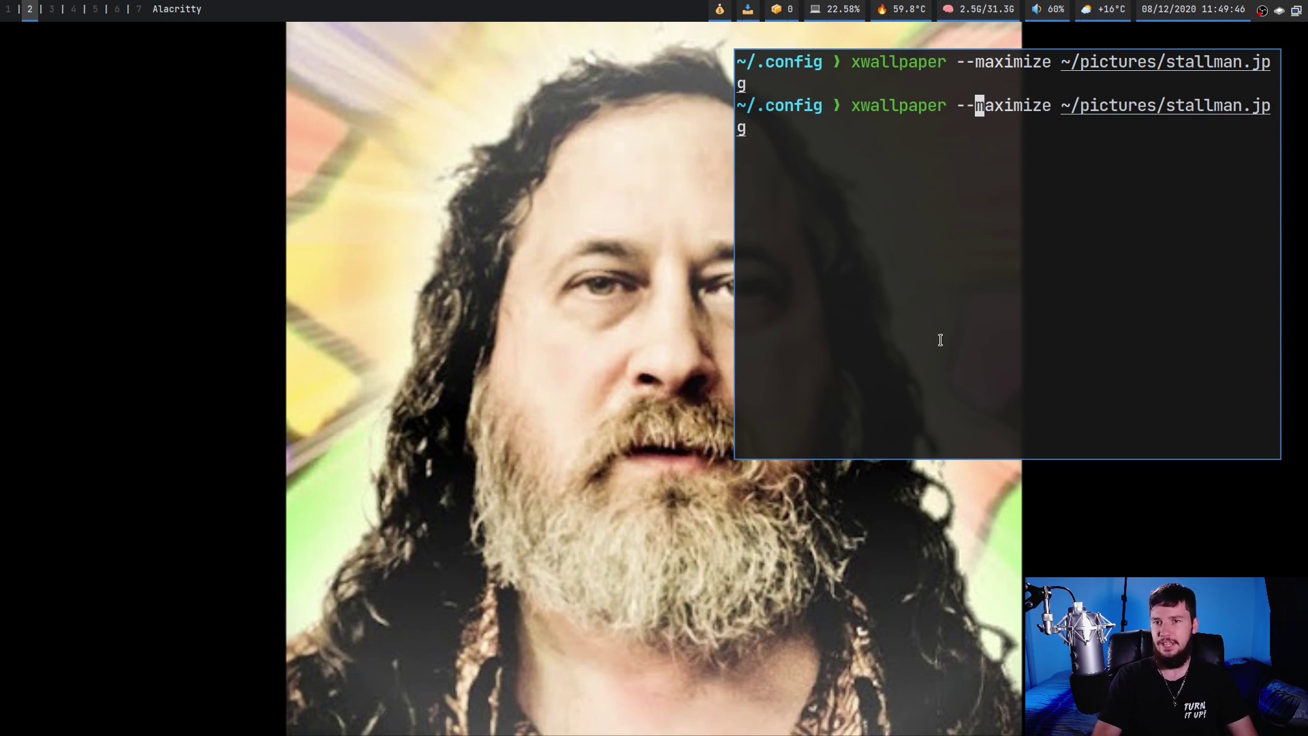
key(alt+d)
text(zoom)
key(Return)
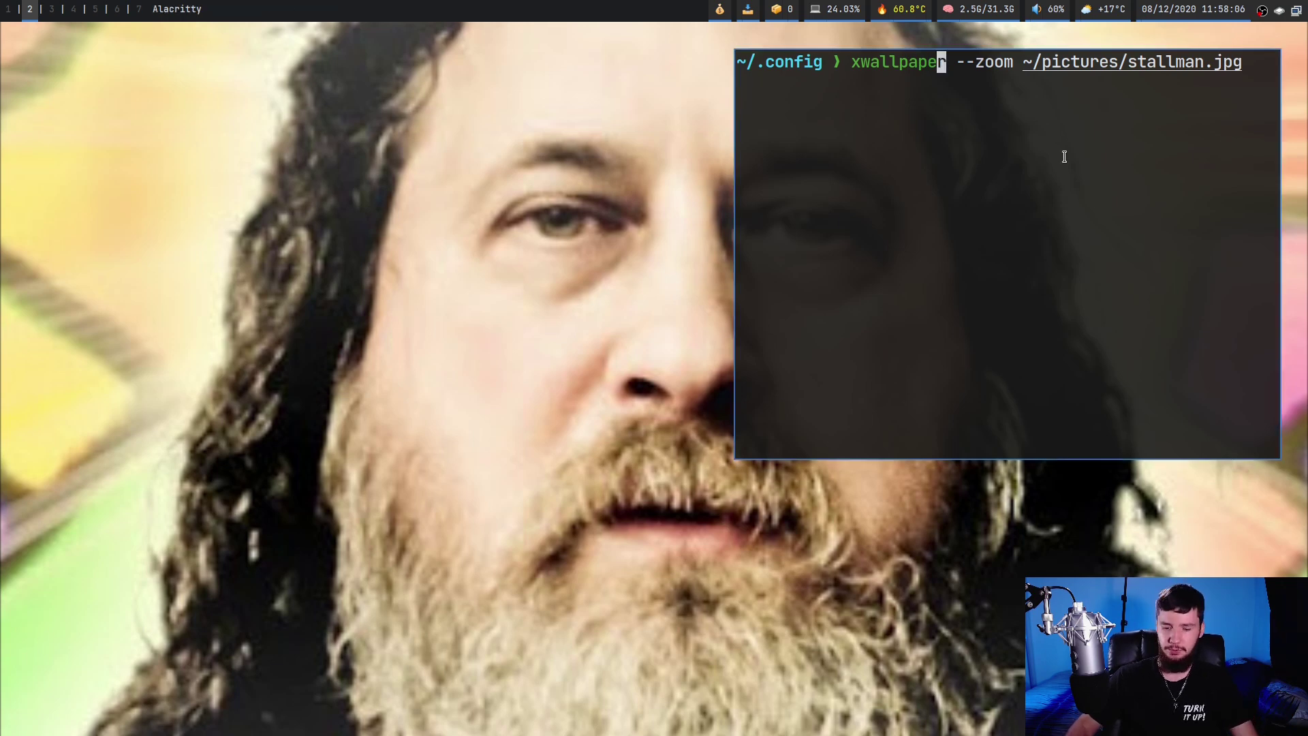
Insert --trim "200x300+50+40" into the recalled xwallpaper command before the fit mode option.
key(Right)
text(--trim "")
key(Left)
text(2)
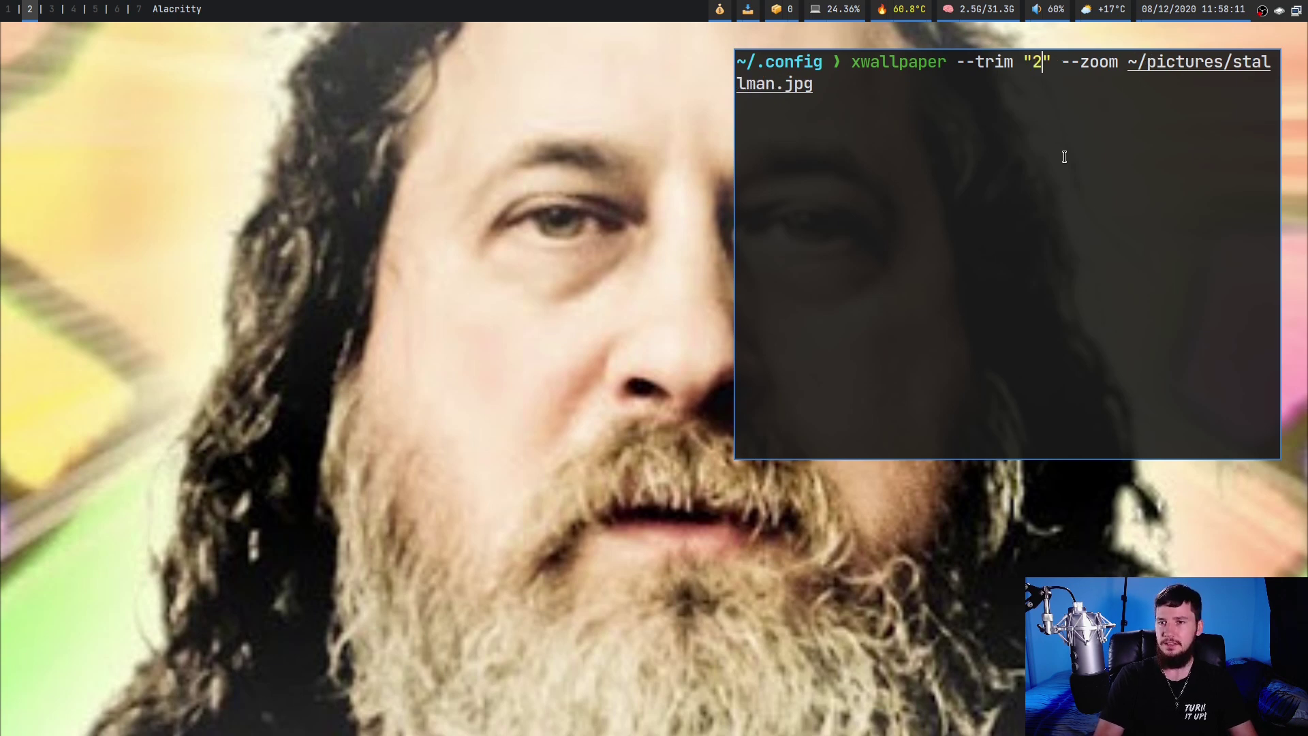
text(00)
text(x)
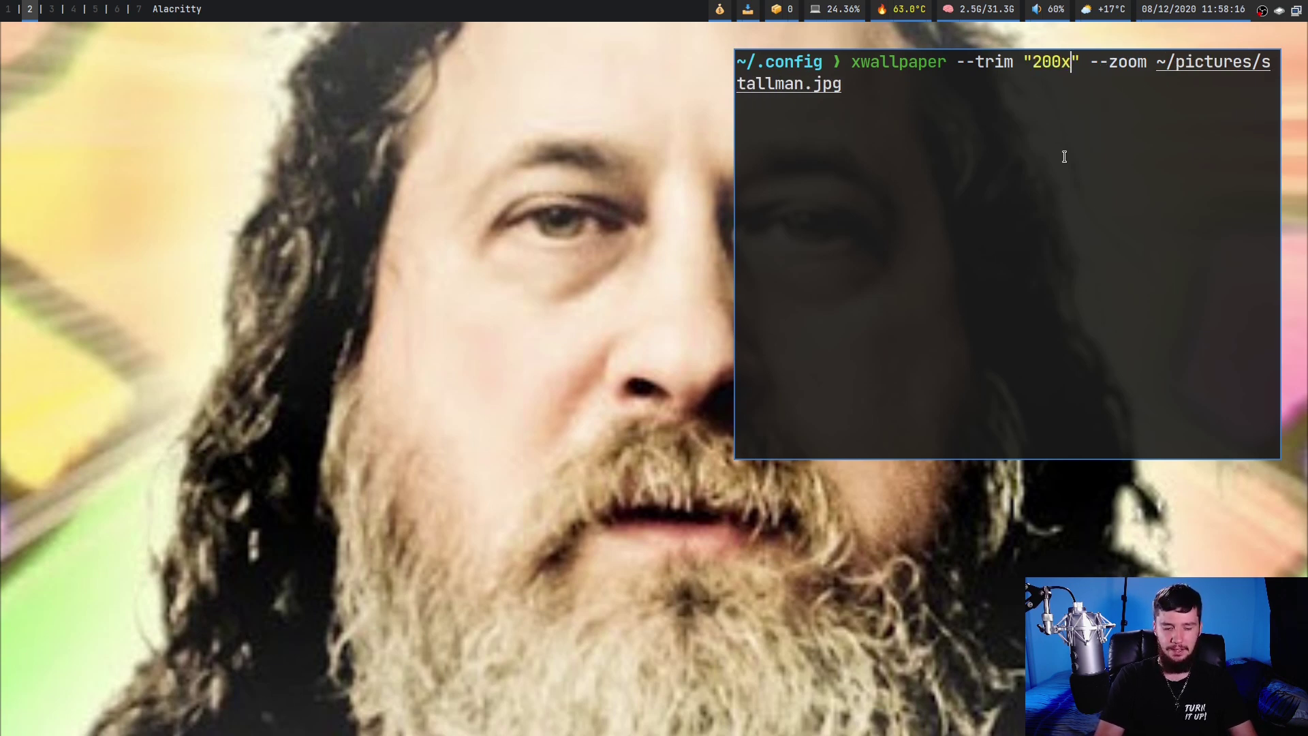
text(300+)
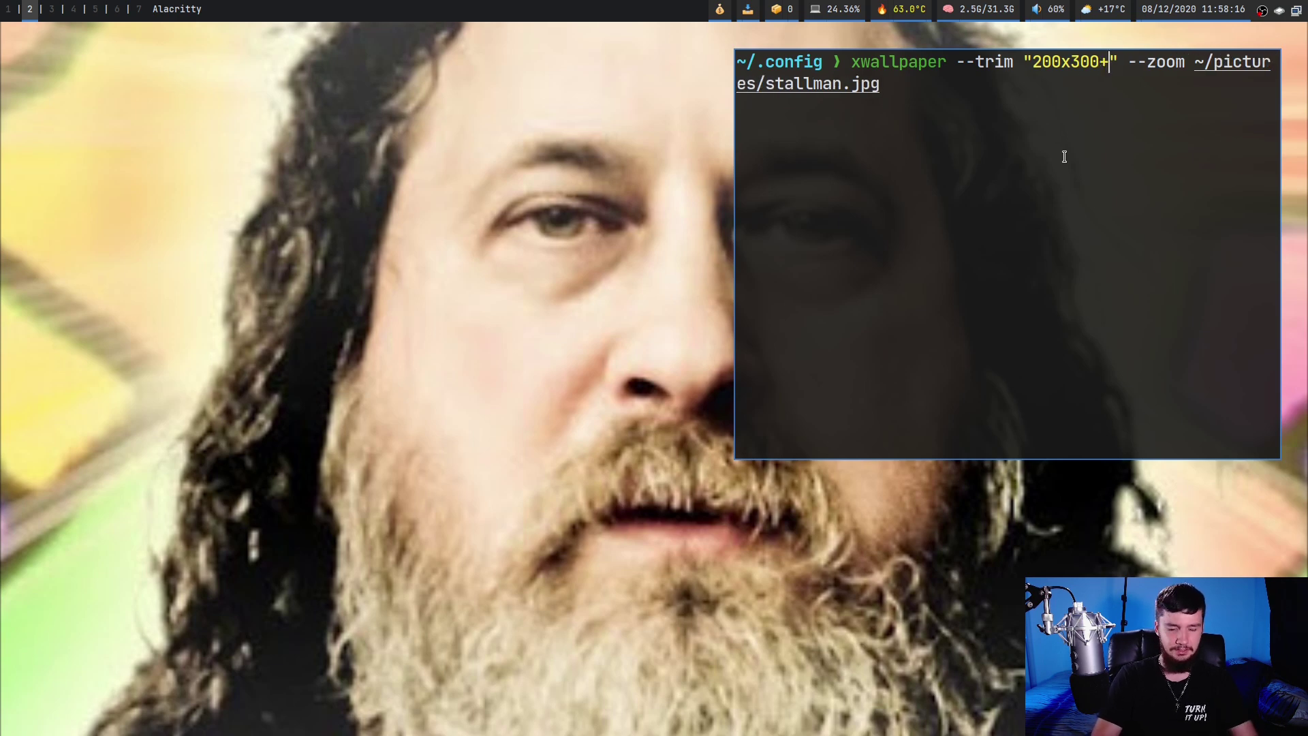
key(BackSpace)
key(BackSpace)
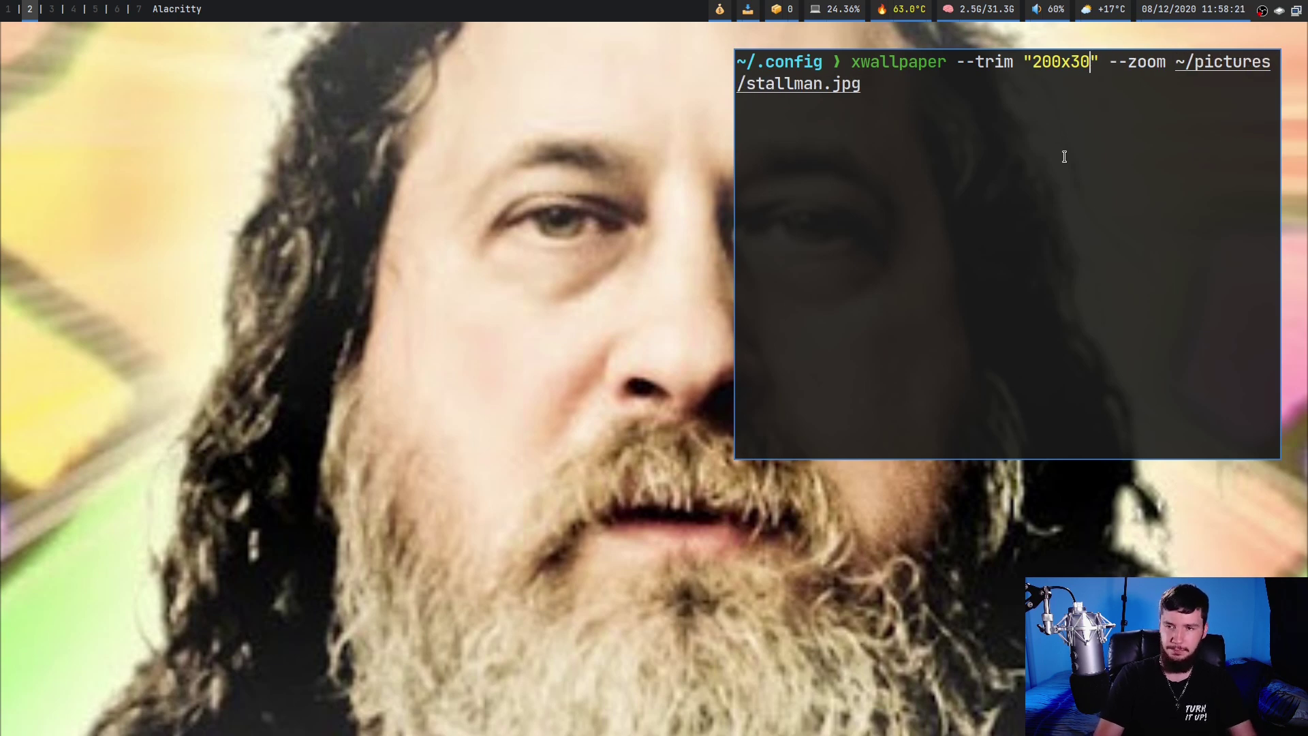
text(+)
key(BackSpace)
text(0+)
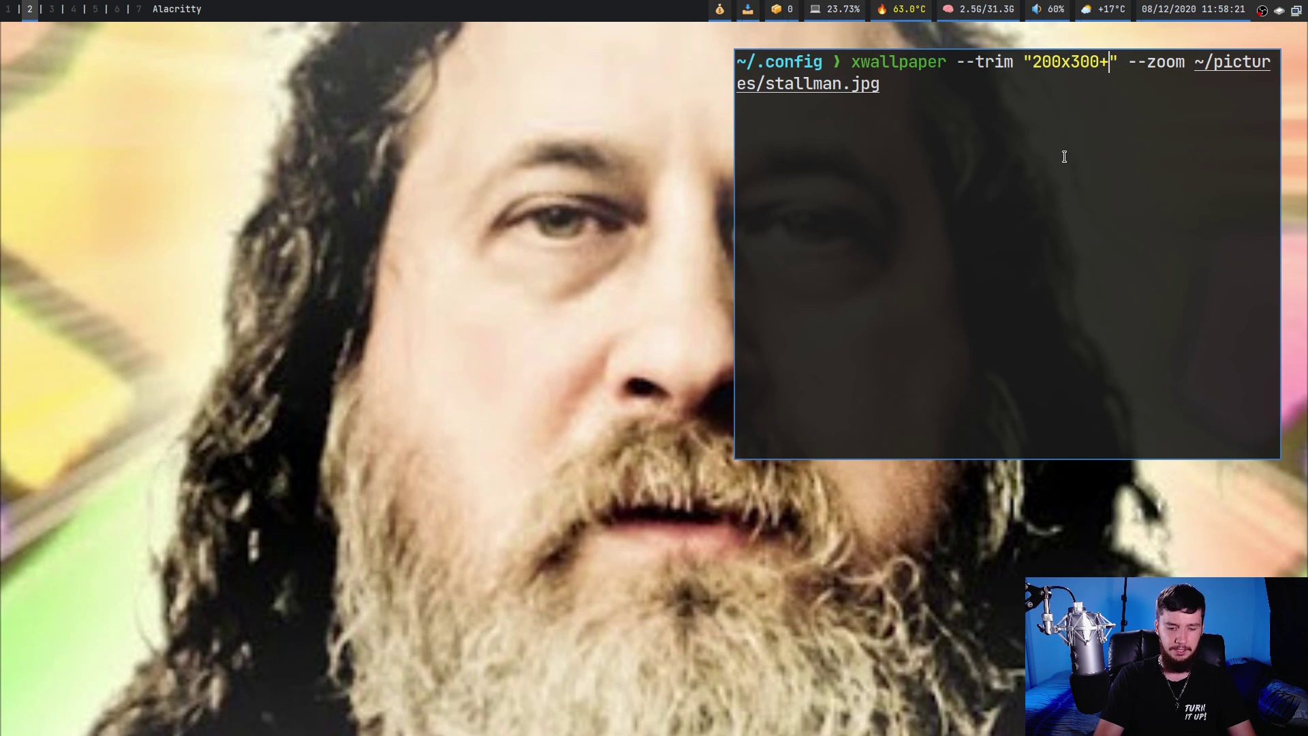
text(50)
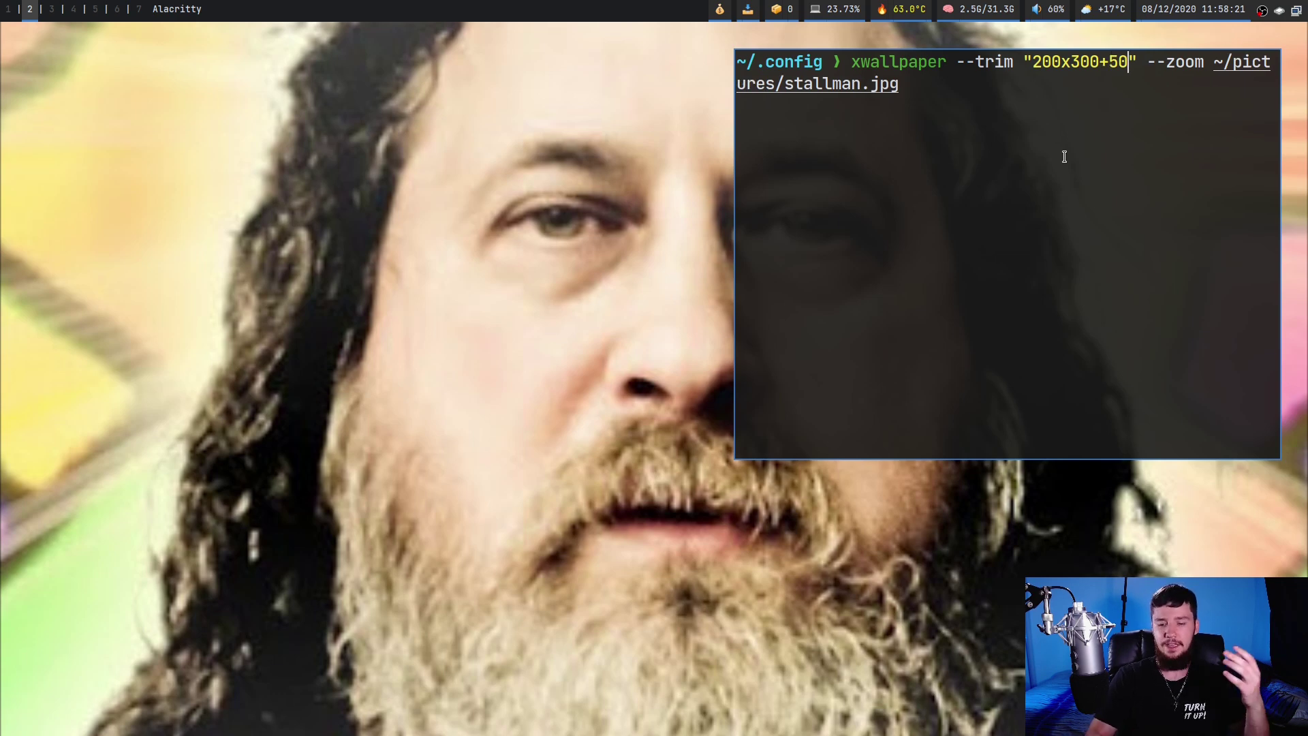
text(+40)
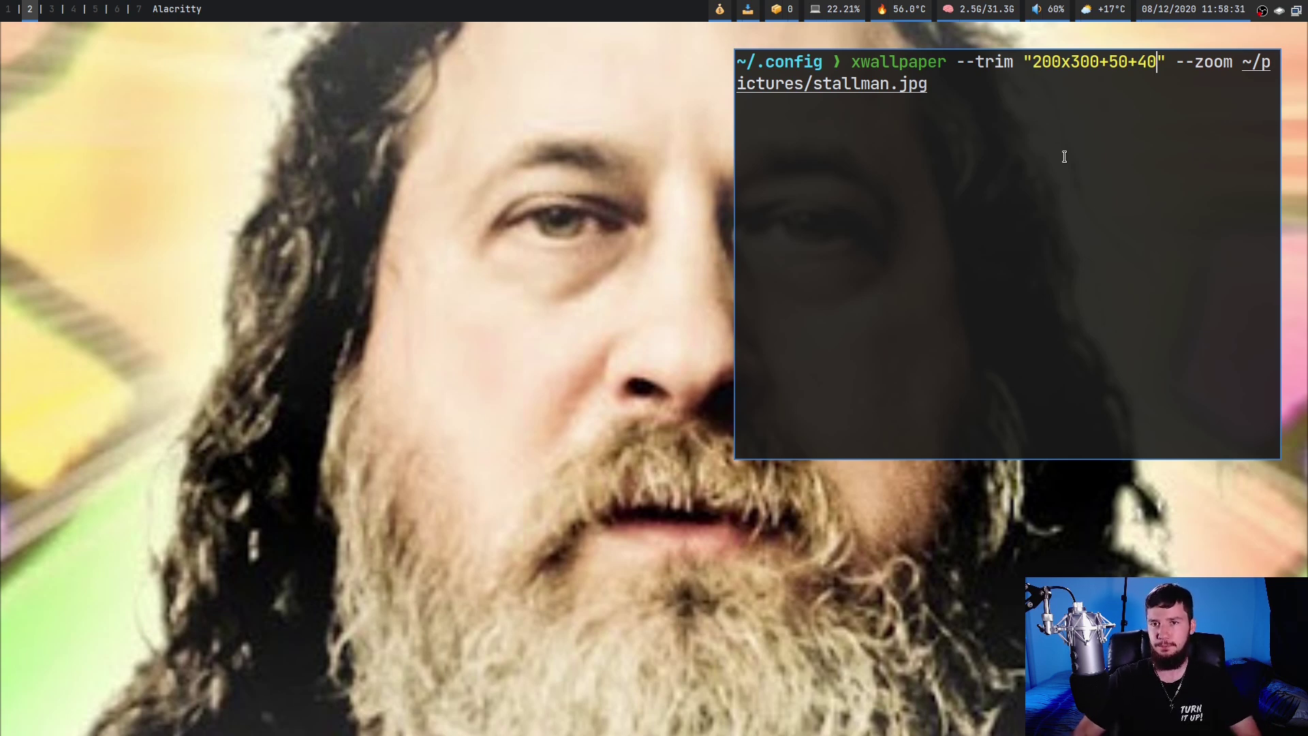
key(Right)
key(Right)
key(Right)
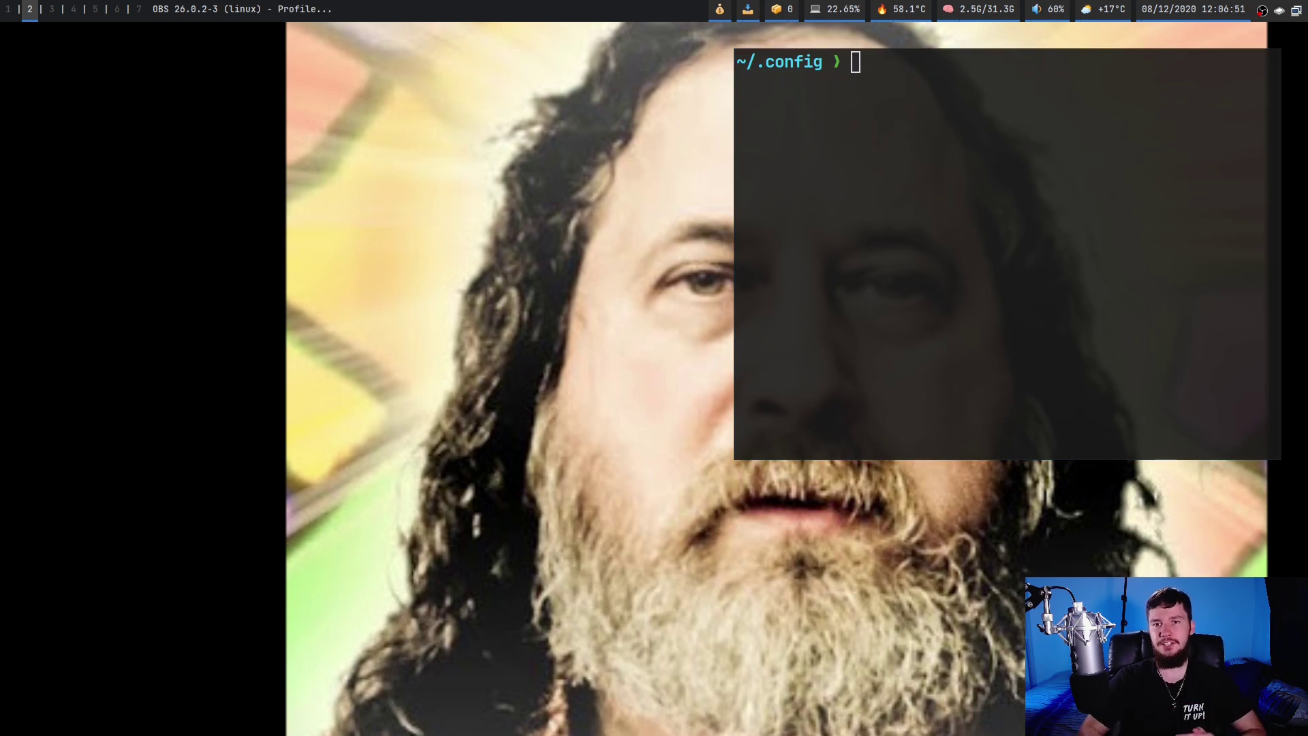
Run the trimmed 200x300+50+40 stallman.jpg wallpaper command, showing the small crop centred.
text(xwallpaper --trim "200x300+50+40" --maximize ~/pictures/stallman.jpg)
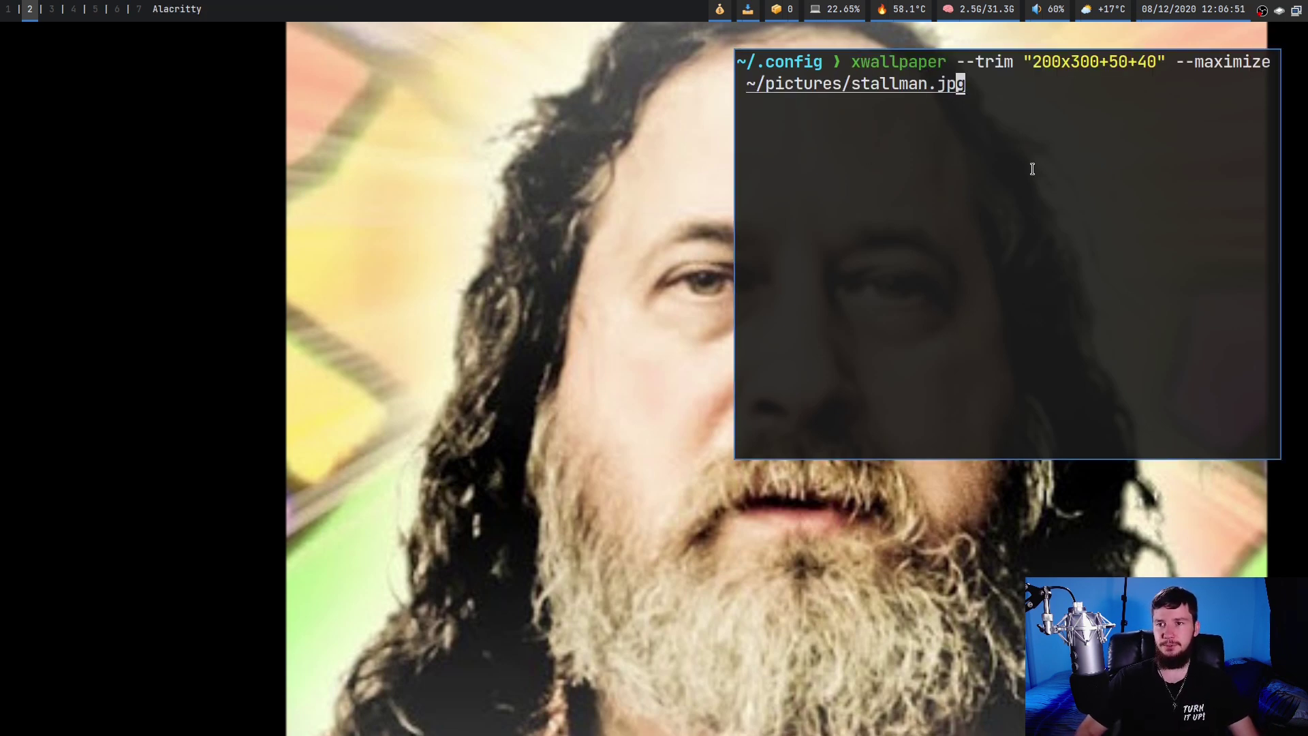
key(Up)
key(Return)
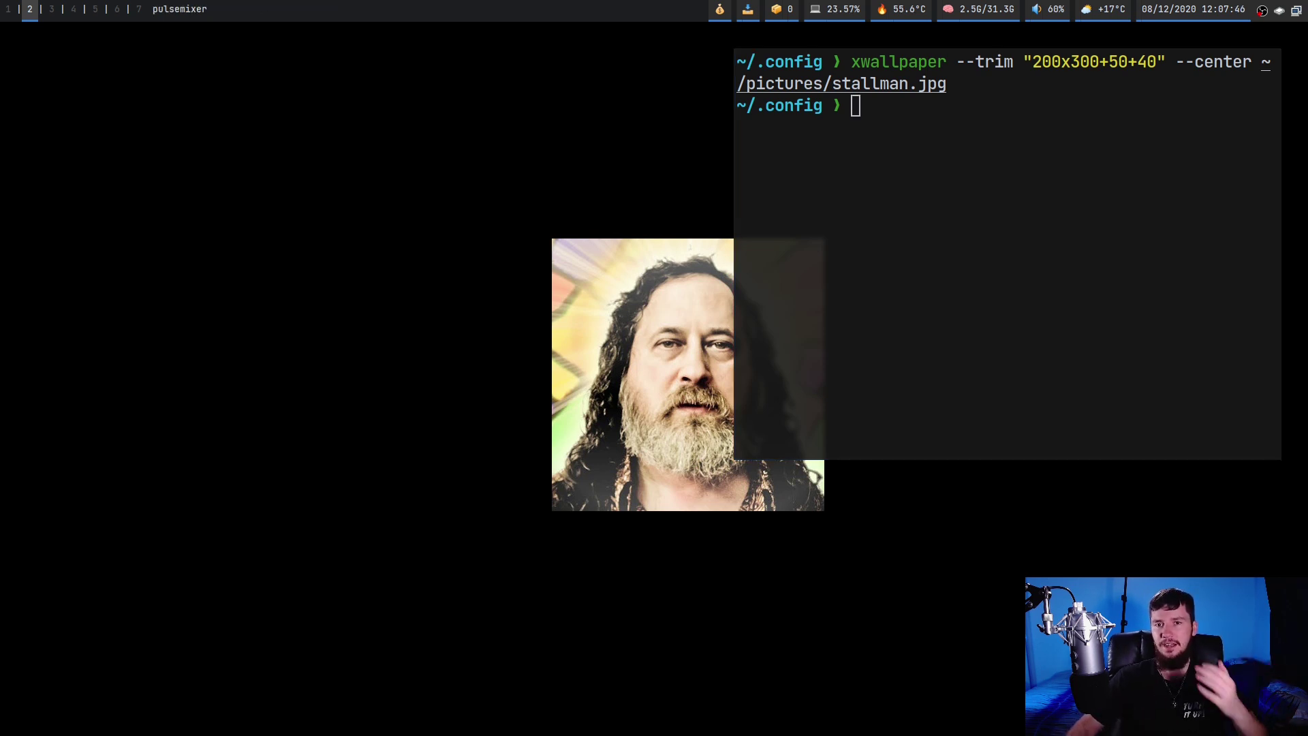
Recall that command and delete its --trim "200x300+50+40" option.
key(Up)
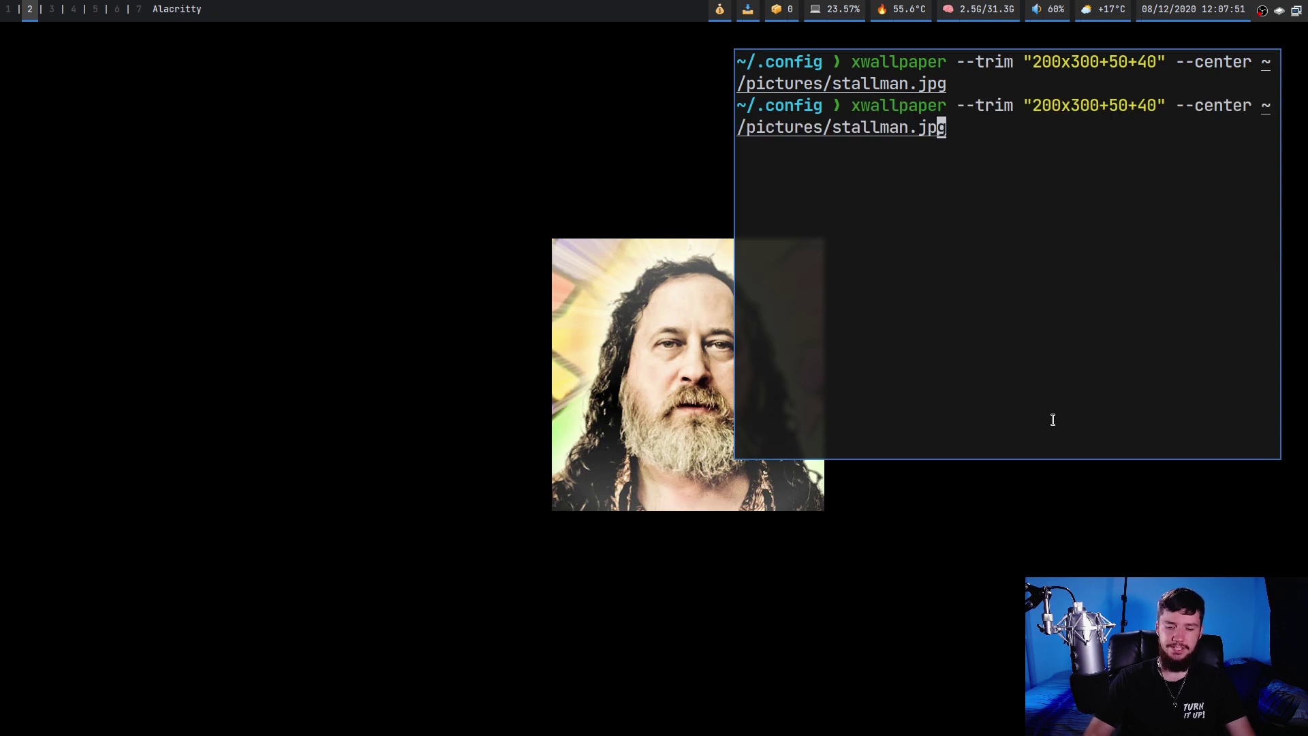
key(ctrl+a)
key(Right)
key(Right)
key(Right)
key(Right)
key(Right)
key(Right)
key(Right)
key(Right)
key(Right)
key(Right)
key(Delete)
key(Delete)
key(Delete)
key(Delete)
key(Delete)
key(Delete)
key(Delete)
key(Delete)
key(Delete)
key(Delete)
key(Delete)
key(Delete)
key(Delete)
key(Delete)
key(Delete)
key(Delete)
key(Delete)
key(Delete)
key(Delete)
key(Delete)
key(Delete)
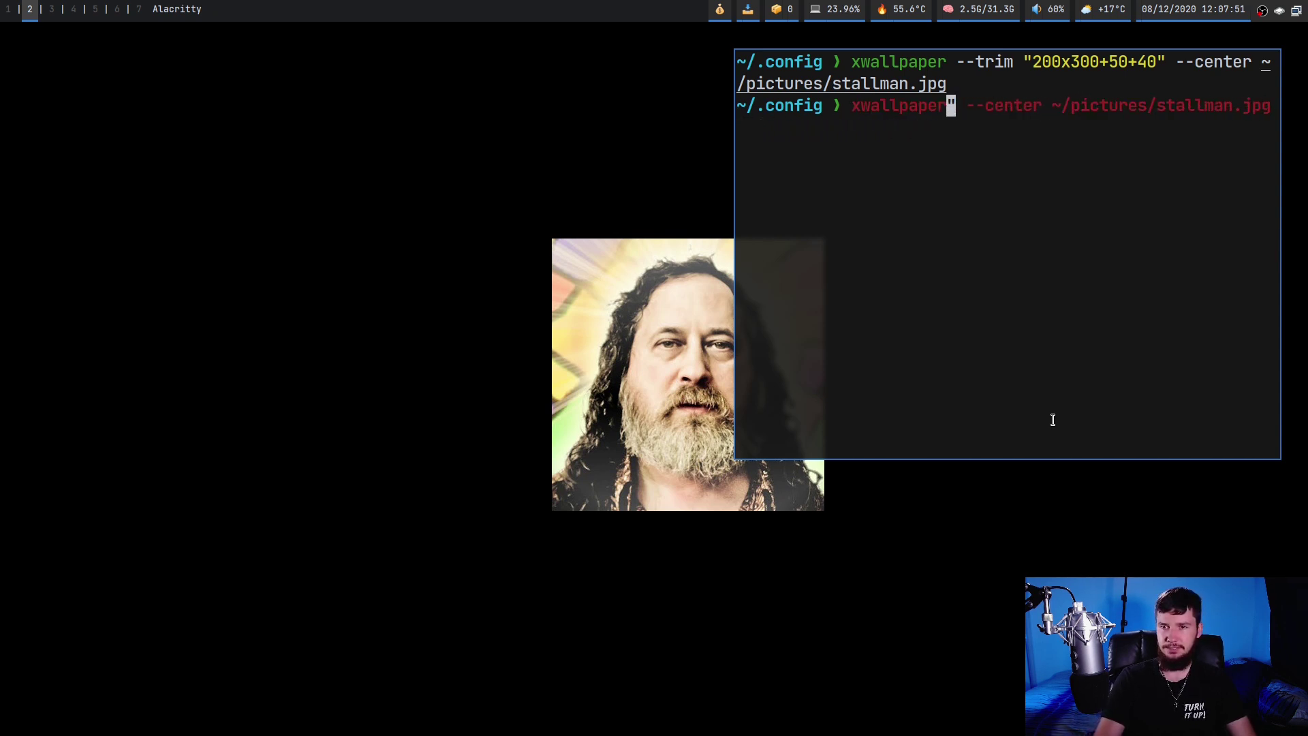
key(Right)
key(Right)
key(Right)
key(Right)
key(Right)
key(Right)
key(Right)
key(Right)
key(Right)
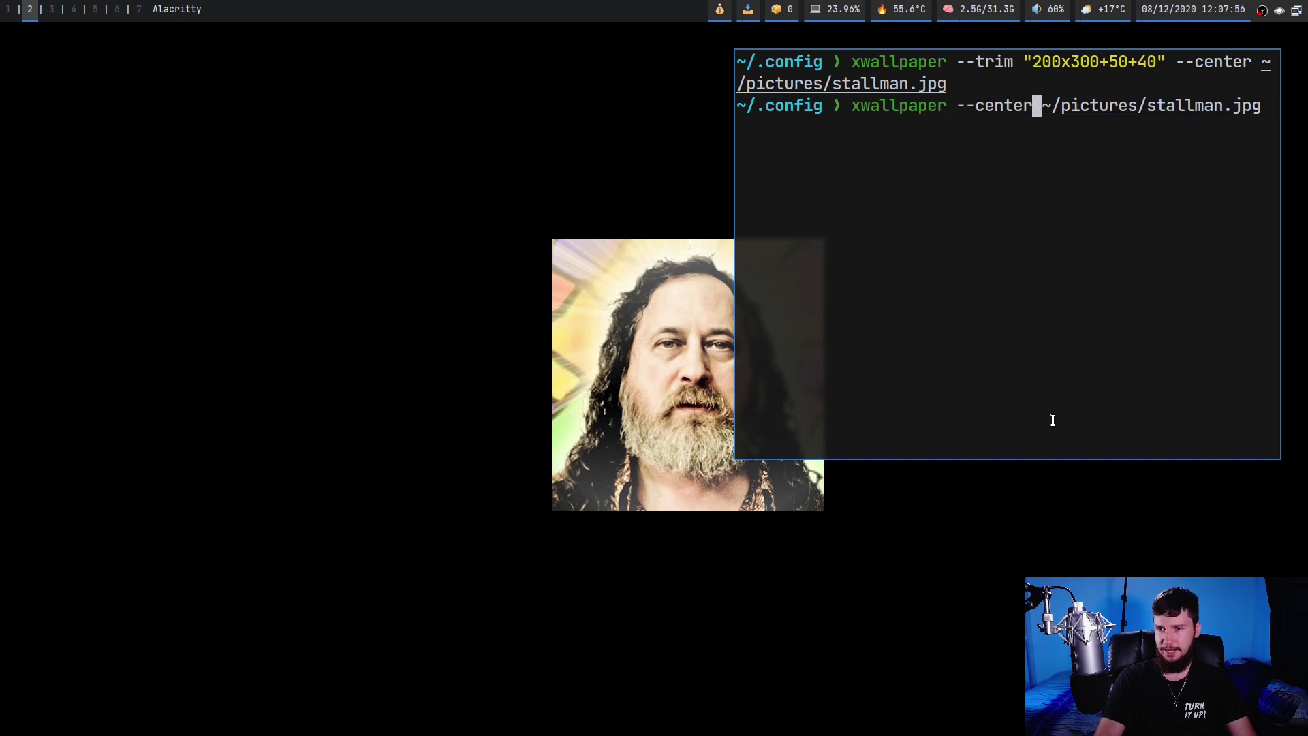
Replace --center with --stretch and run it on ~/pictures/stallman.jpg.
key(BackSpace)
key(BackSpace)
key(BackSpace)
key(BackSpace)
key(BackSpace)
key(BackSpace)
text(stretch)
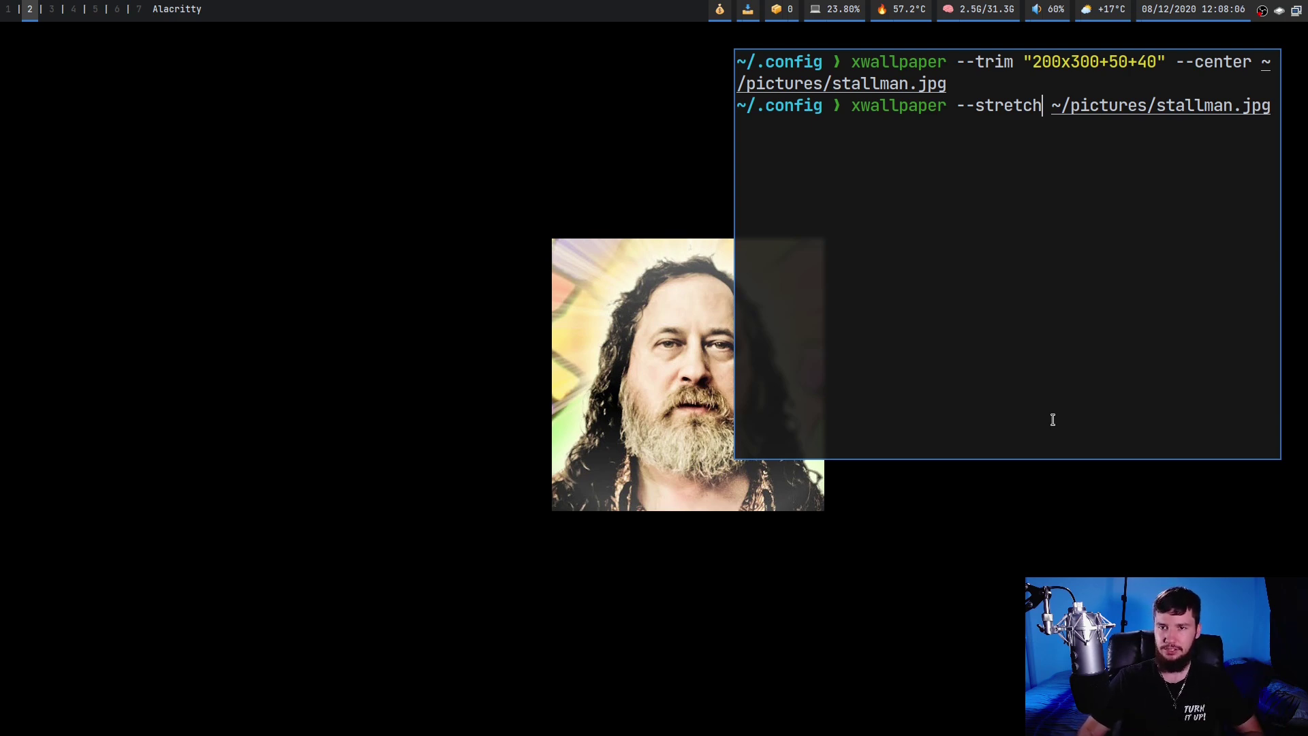
key(Return)
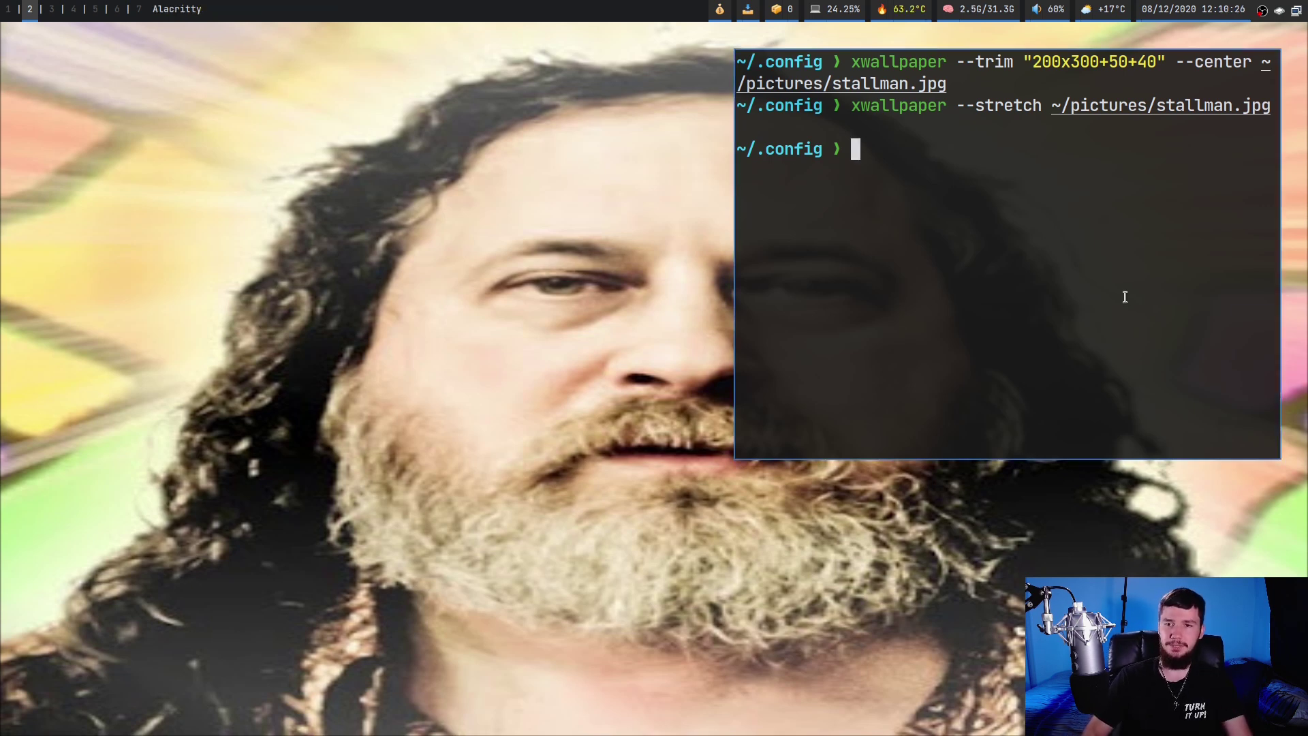
Recall the command, swap --stretch for --tile, and run it to tile stallman.jpg.
key(Up)
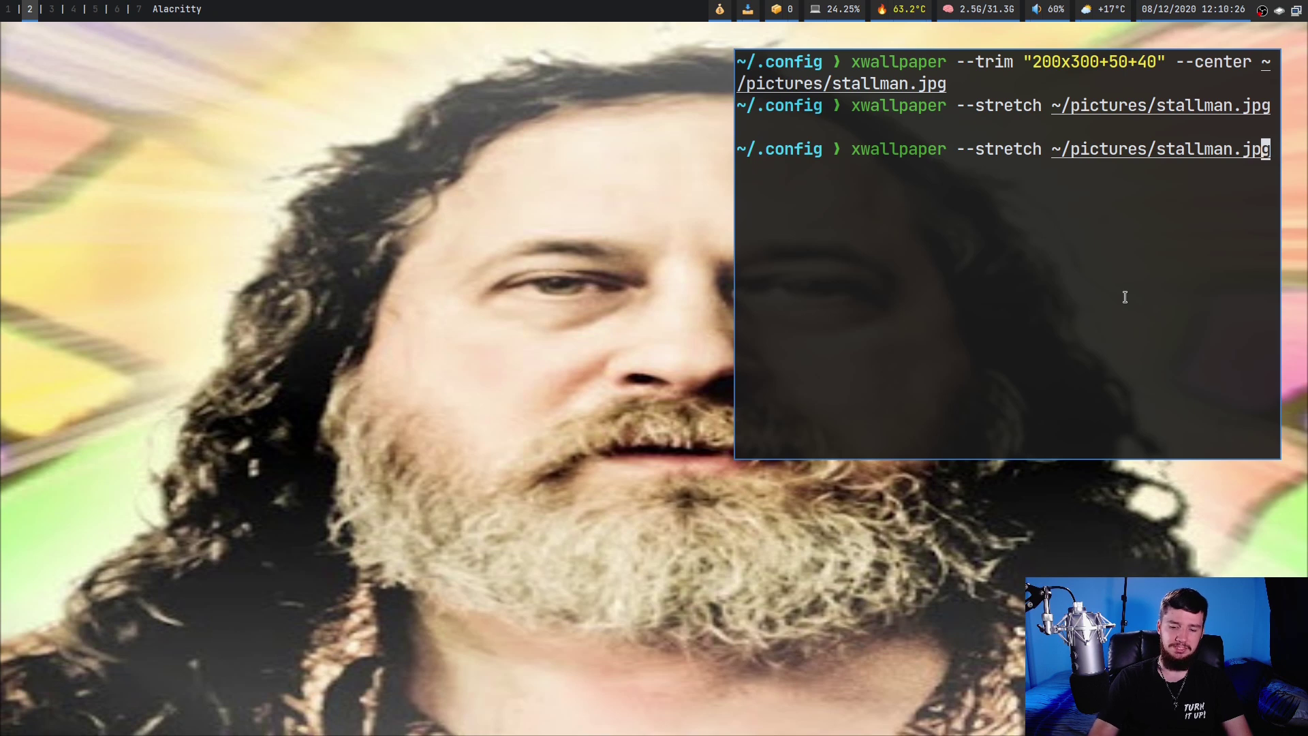
key(Home)
key(ctrl+Right)
key(Right)
key(Right)
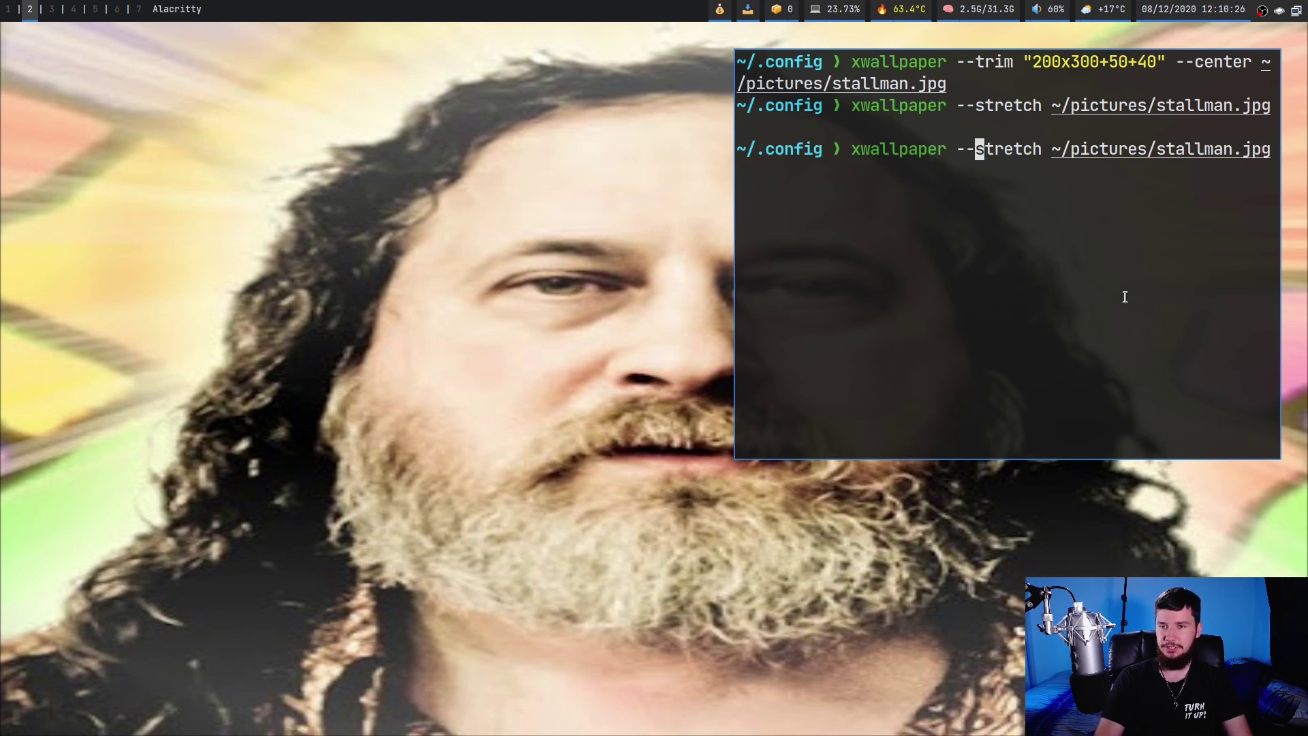
key(alt+d)
text(tile)
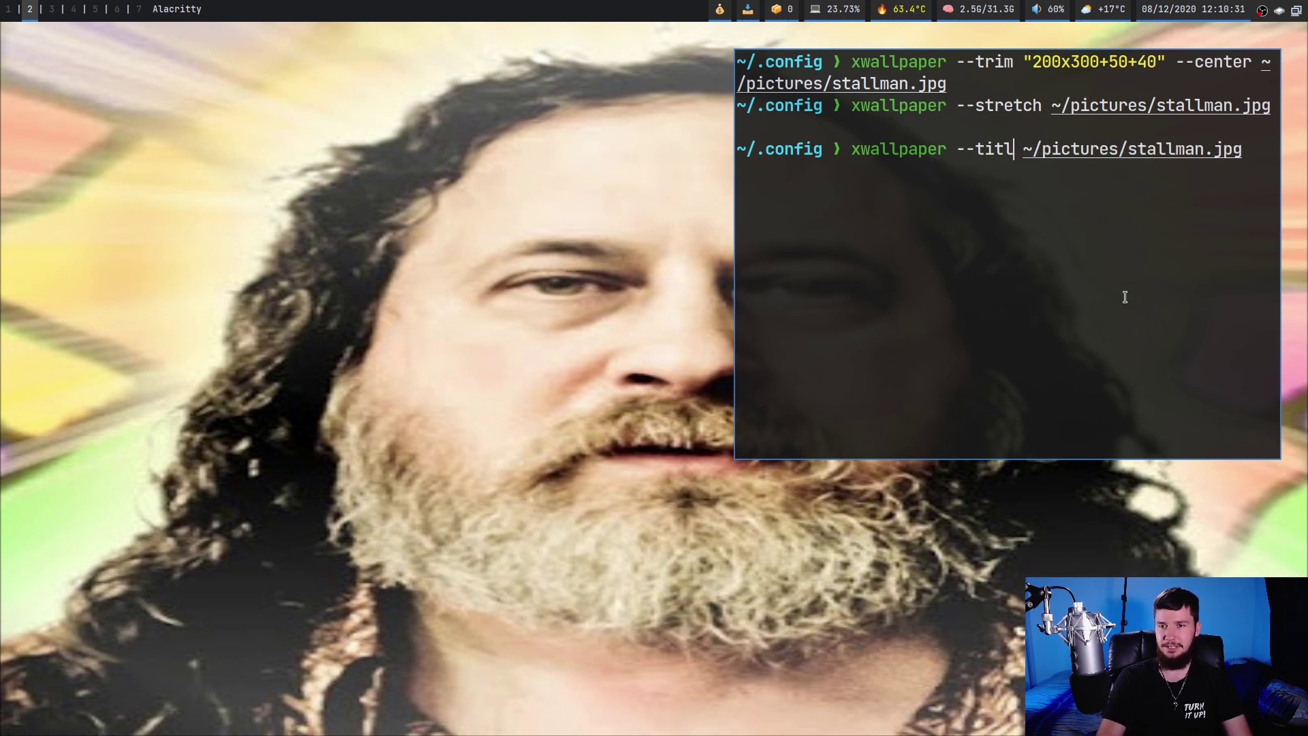
key(Return)
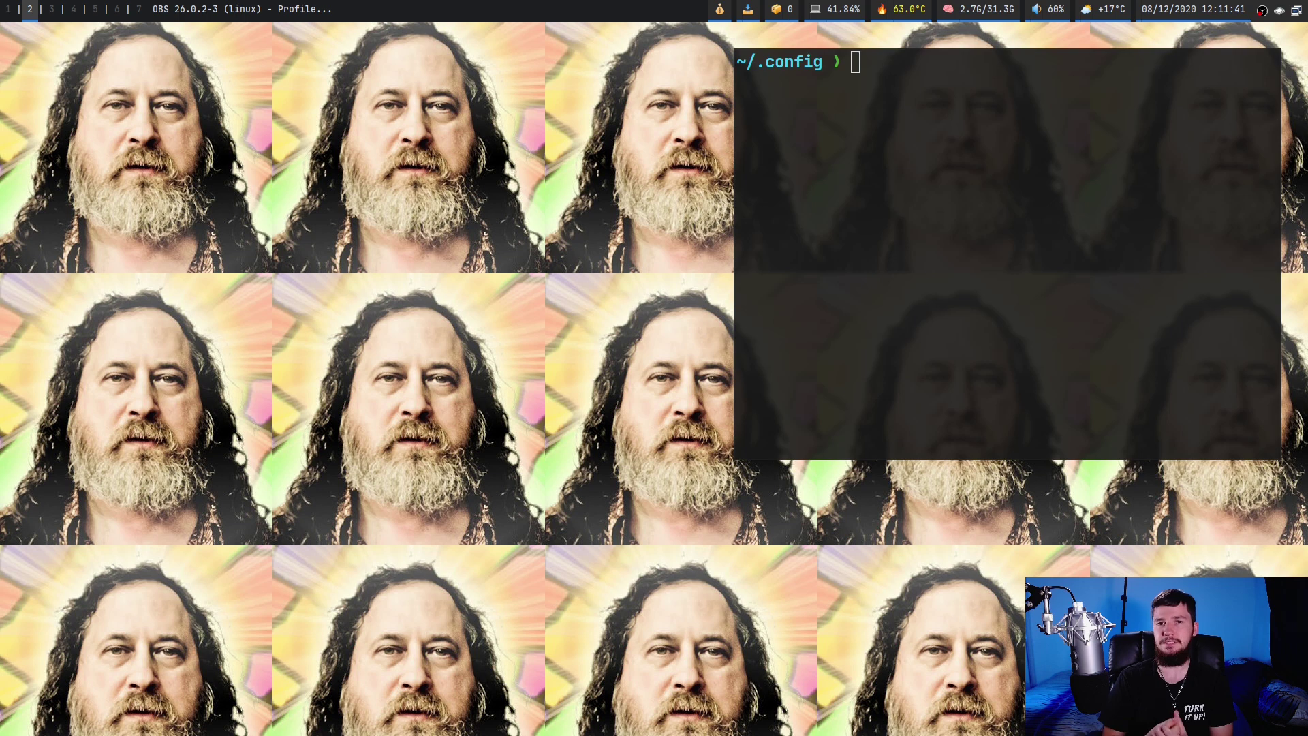
Tile the forest wall.png as the wallpaper, replacing the stallman.jpg path in the recalled command.
click(914, 160)
text(clear)
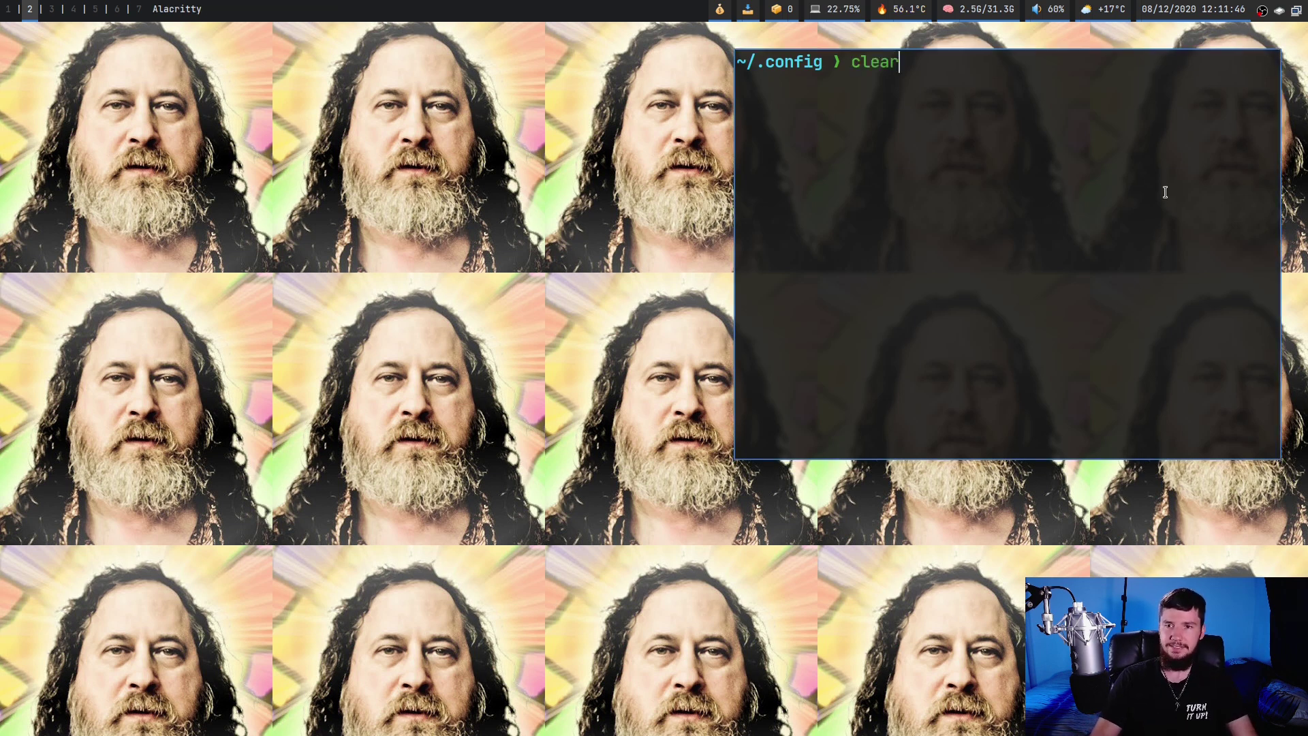
key(ctrl+u)
key(Up)
key(BackSpace)
key(BackSpace)
key(BackSpace)
key(BackSpace)
key(BackSpace)
key(BackSpace)
key(BackSpace)
key(BackSpace)
key(BackSpace)
key(BackSpace)
key(BackSpace)
key(BackSpace)
key(BackSpace)
key(BackSpace)
key(BackSpace)
key(BackSpace)
key(BackSpace)
key(BackSpace)
key(BackSpace)
key(BackSpace)
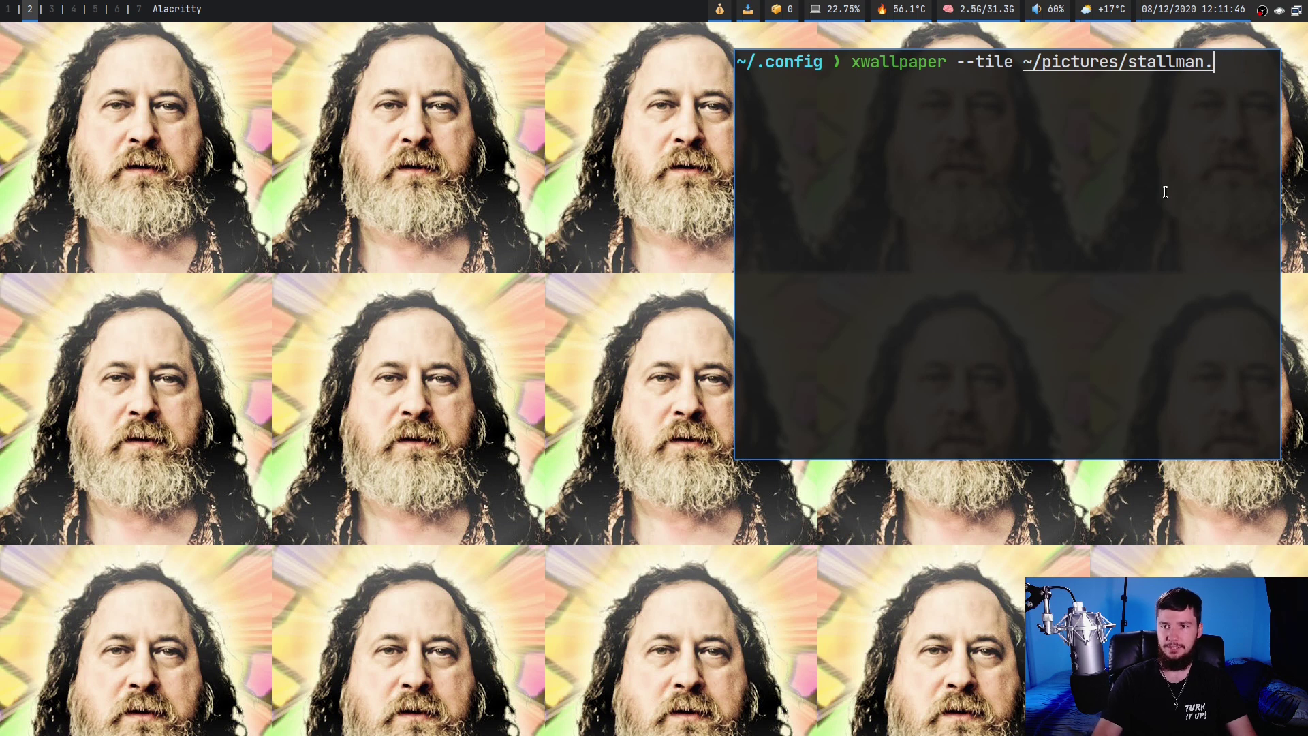
key(BackSpace)
text(wall.png)
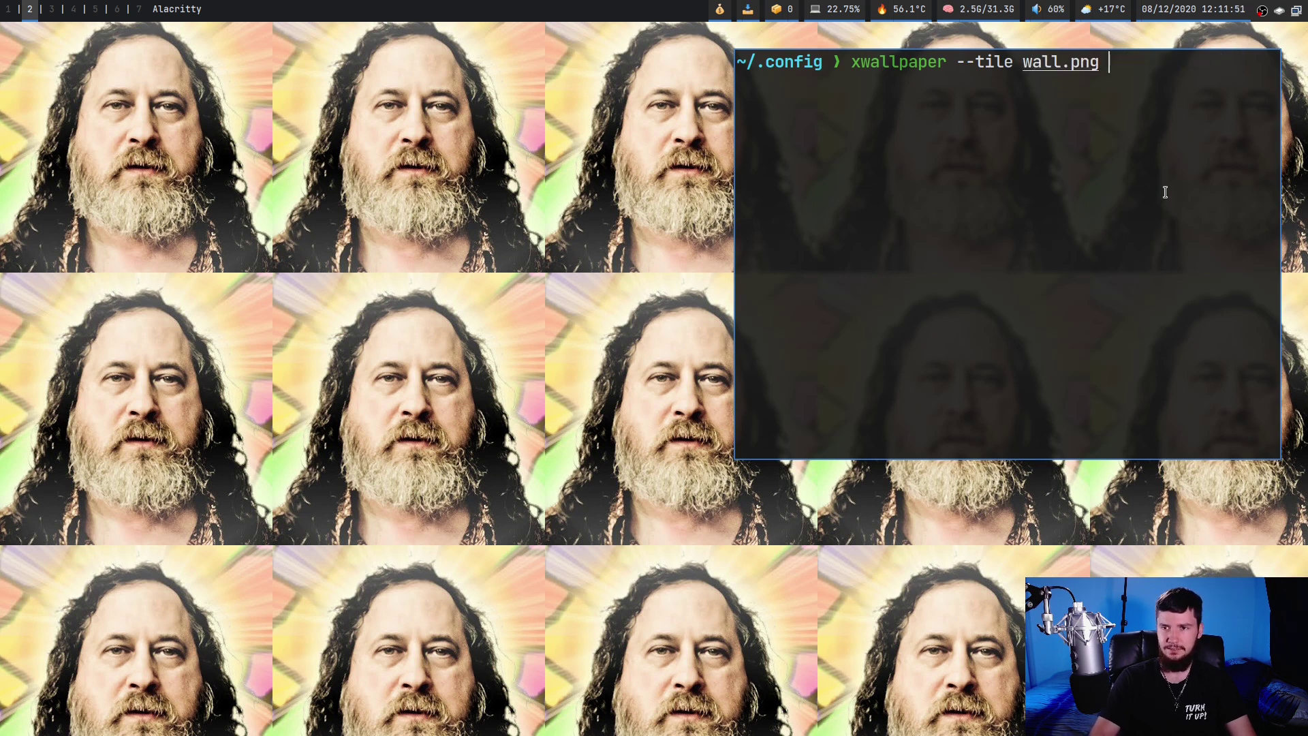
key(Return)
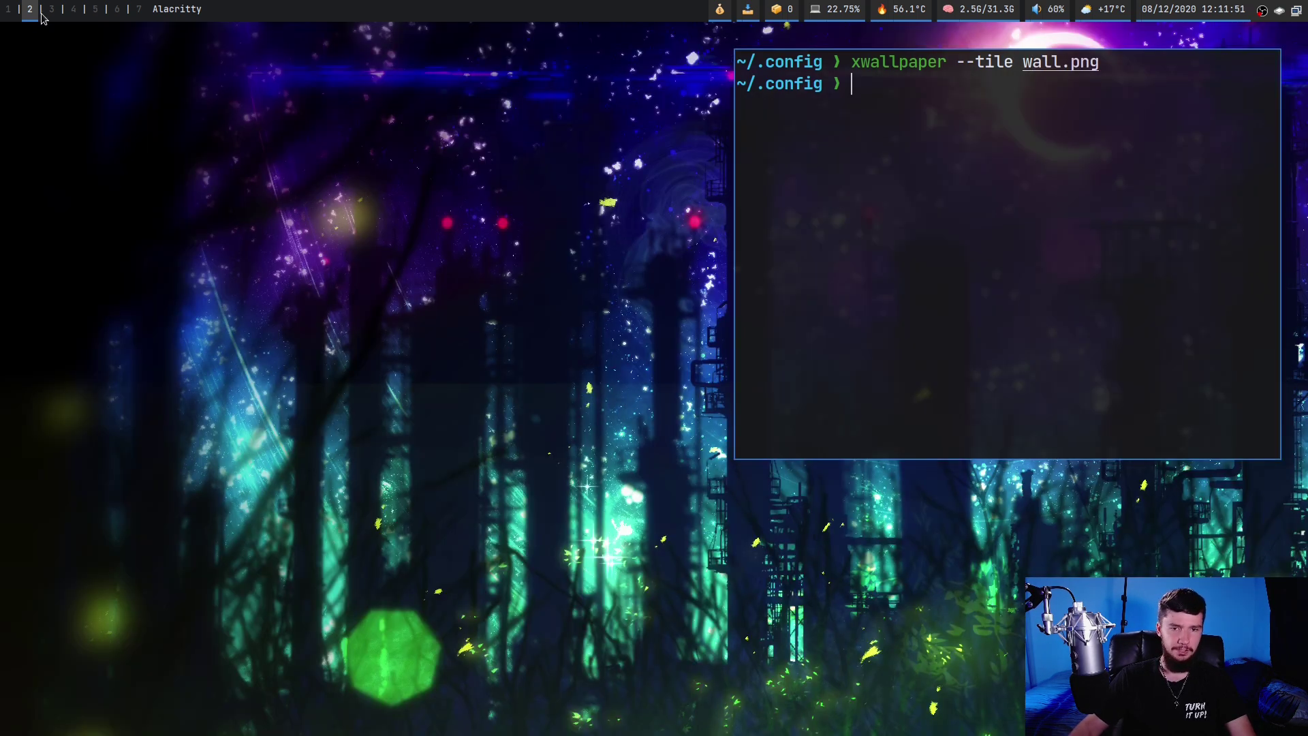
Show wall.png in --center mode, then rerun the --tile command to leave it tiled.
key(Up)
key(Left)
key(Left)
key(Left)
key(Left)
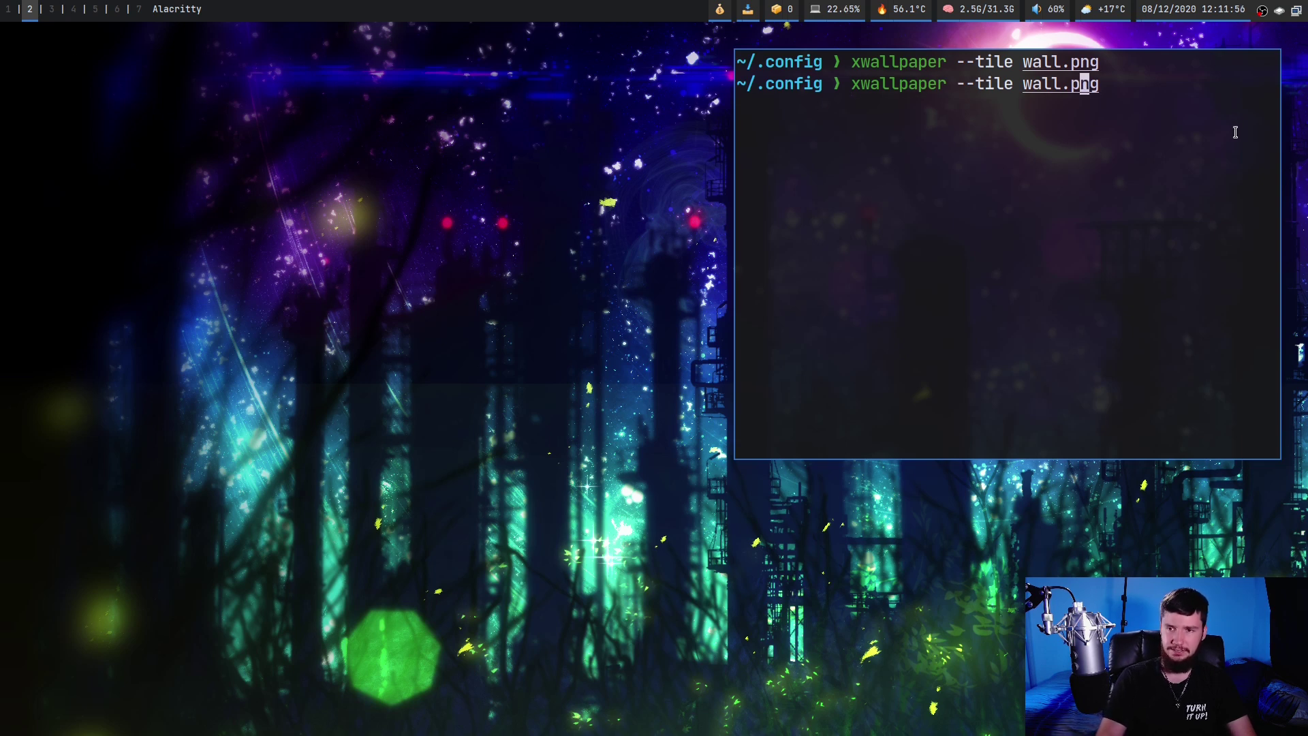
key(Left)
key(Left)
key(Left)
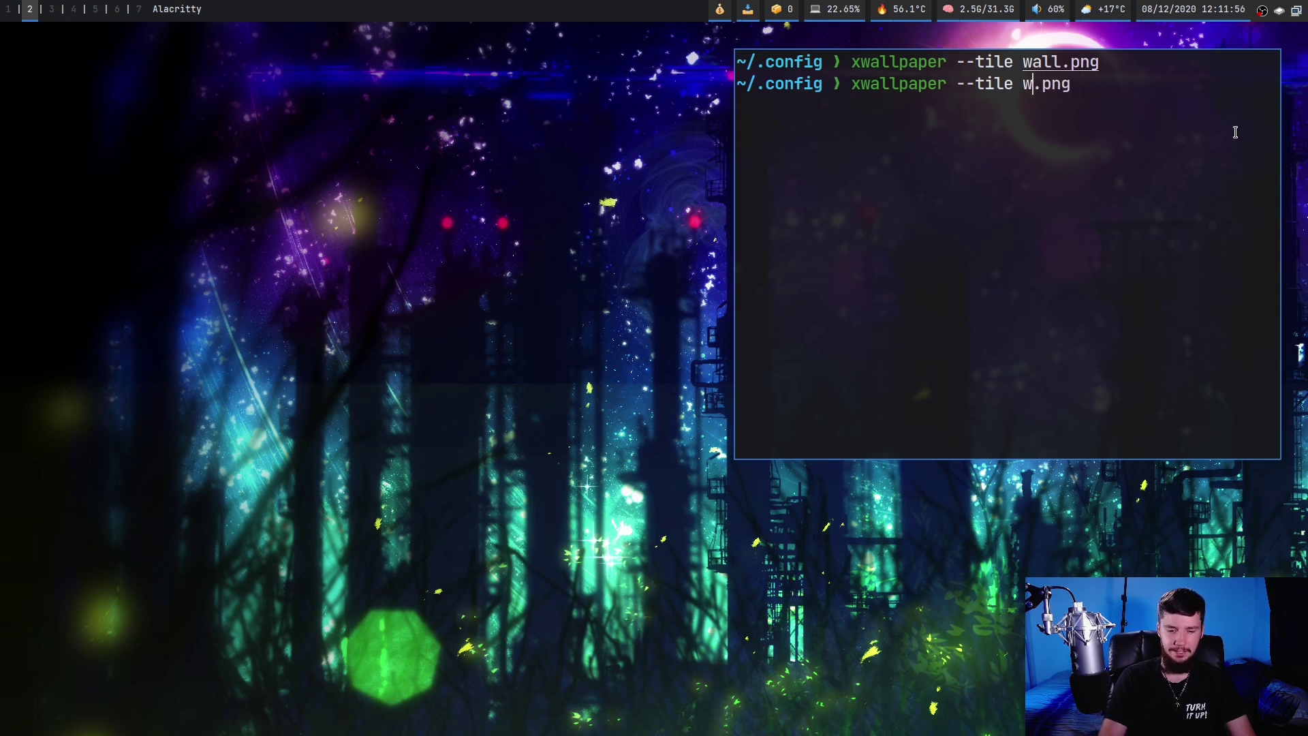
key(Left)
key(Escape)
text(bcwcenter)
key(Return)
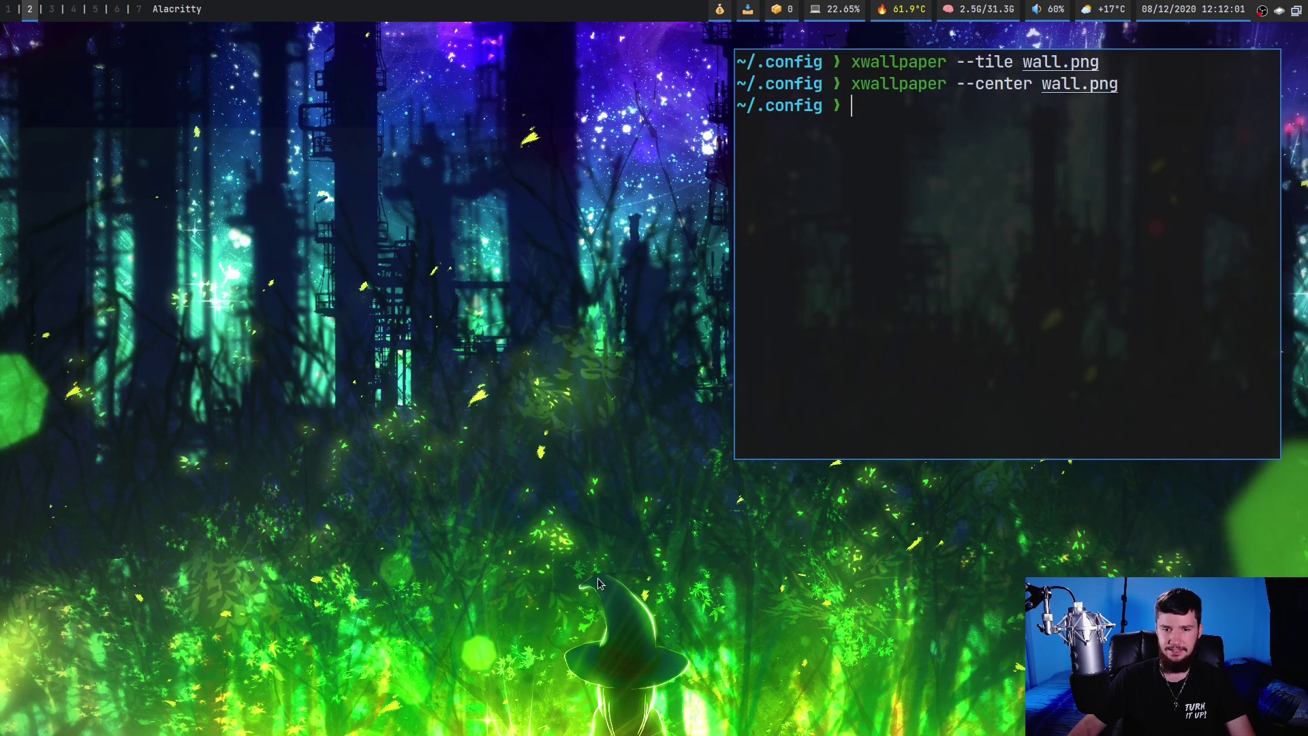
key(Up)
key(Up)
key(Return)
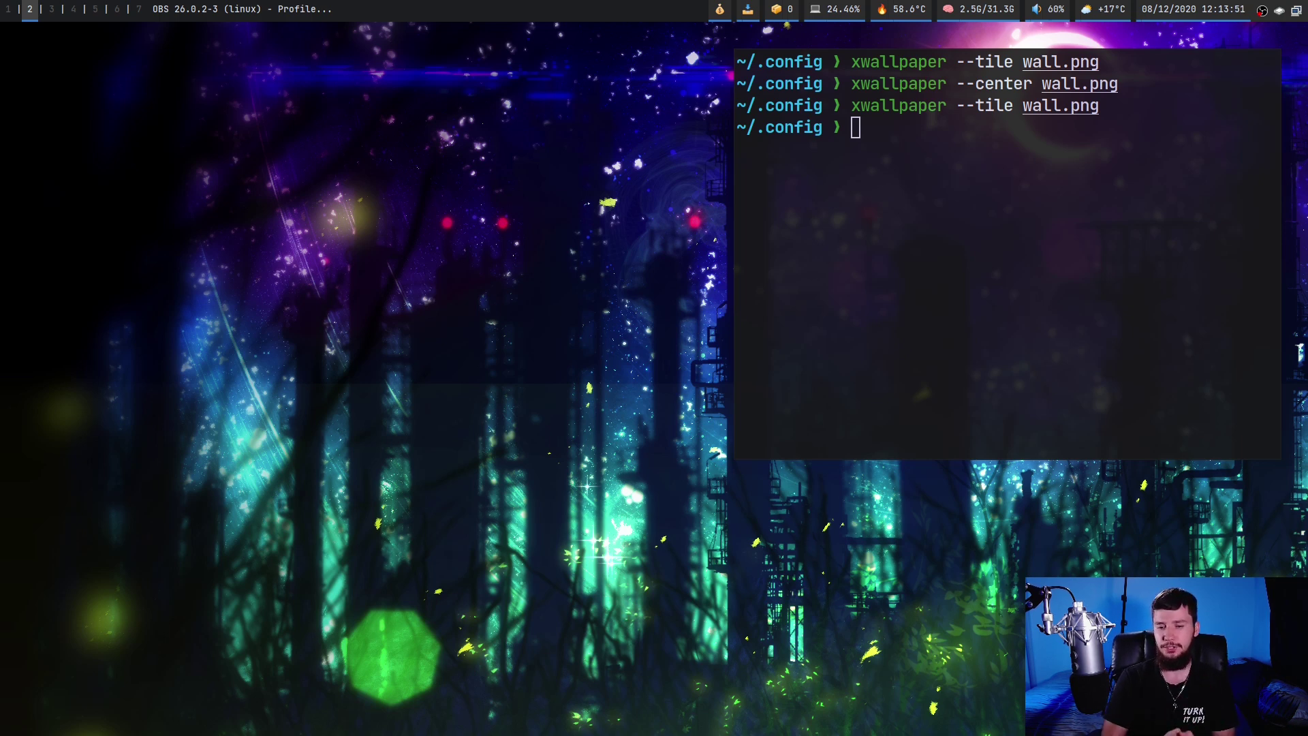
key(super+j)
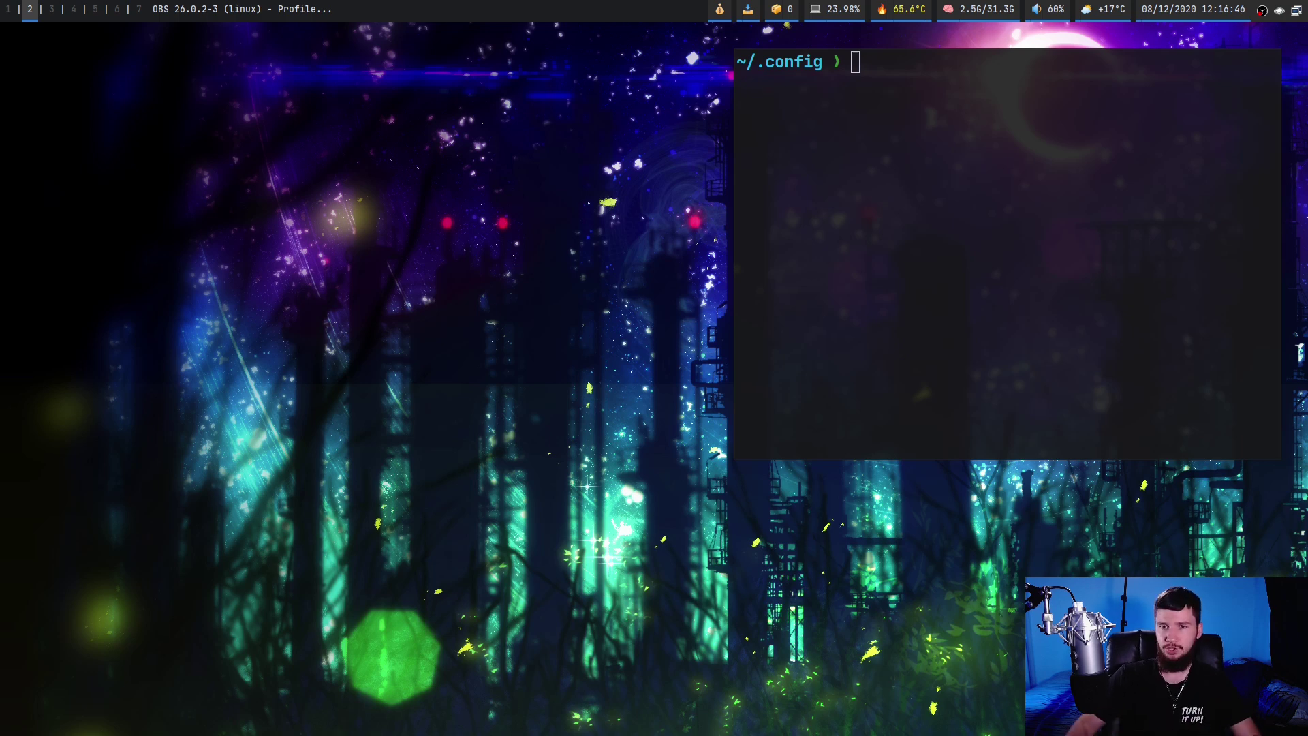
Run xrandr to list the connected monitors.
click(952, 263)
text(xrandr)
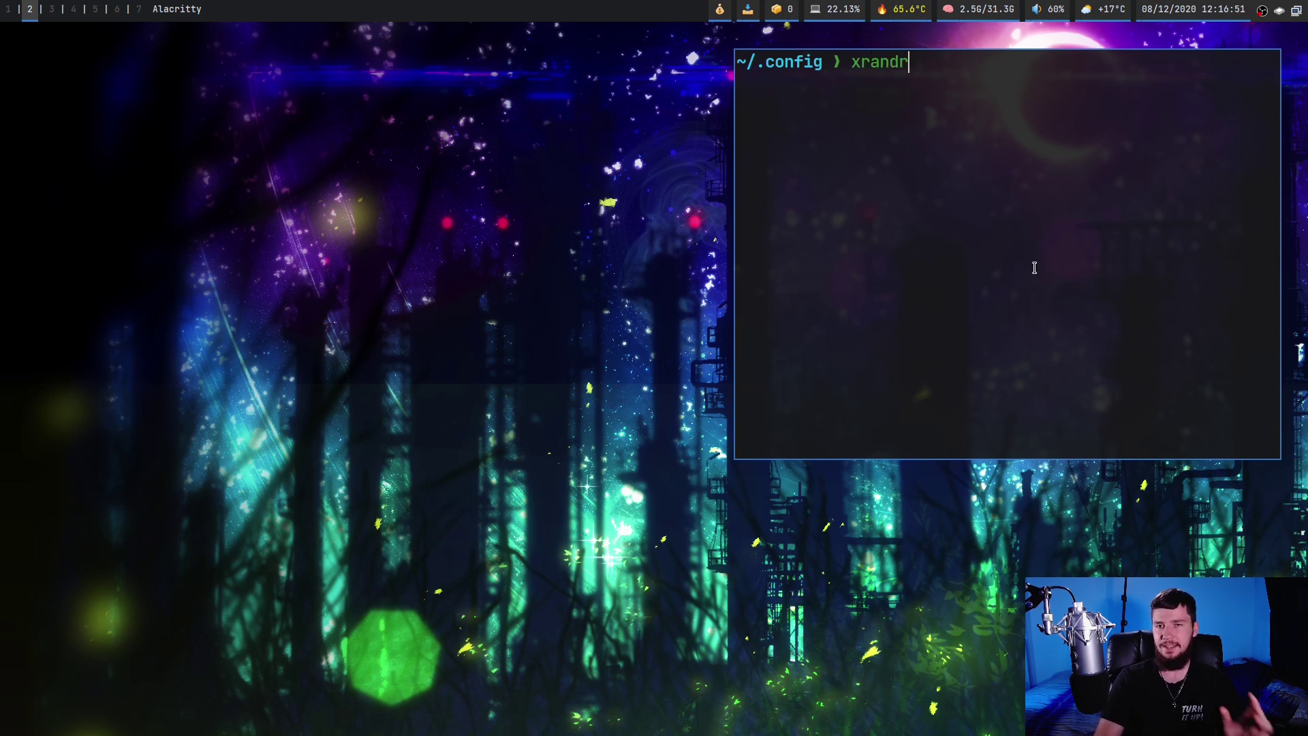
key(Return)
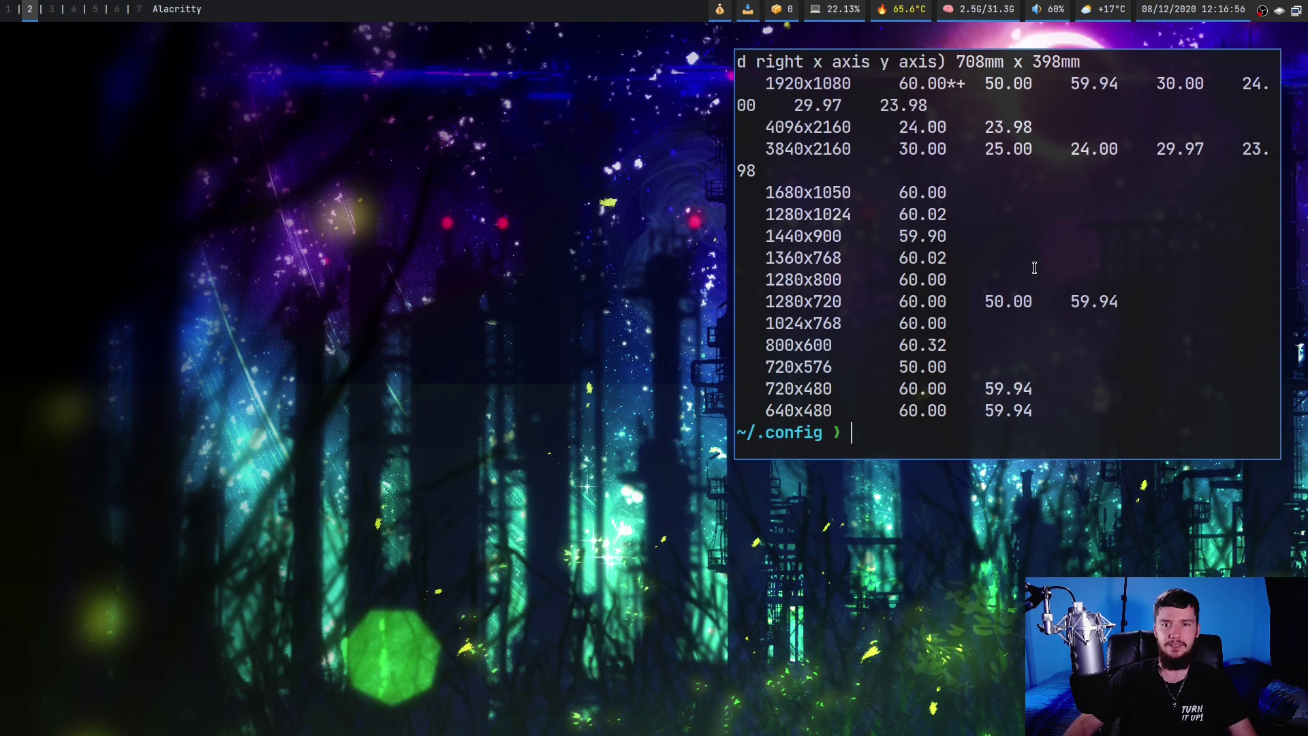
Review the full xrandr output fullscreen, showing DisplayPort-1 and HDMI-A-0 at 1920x1080 with their modes.
key(super+f)
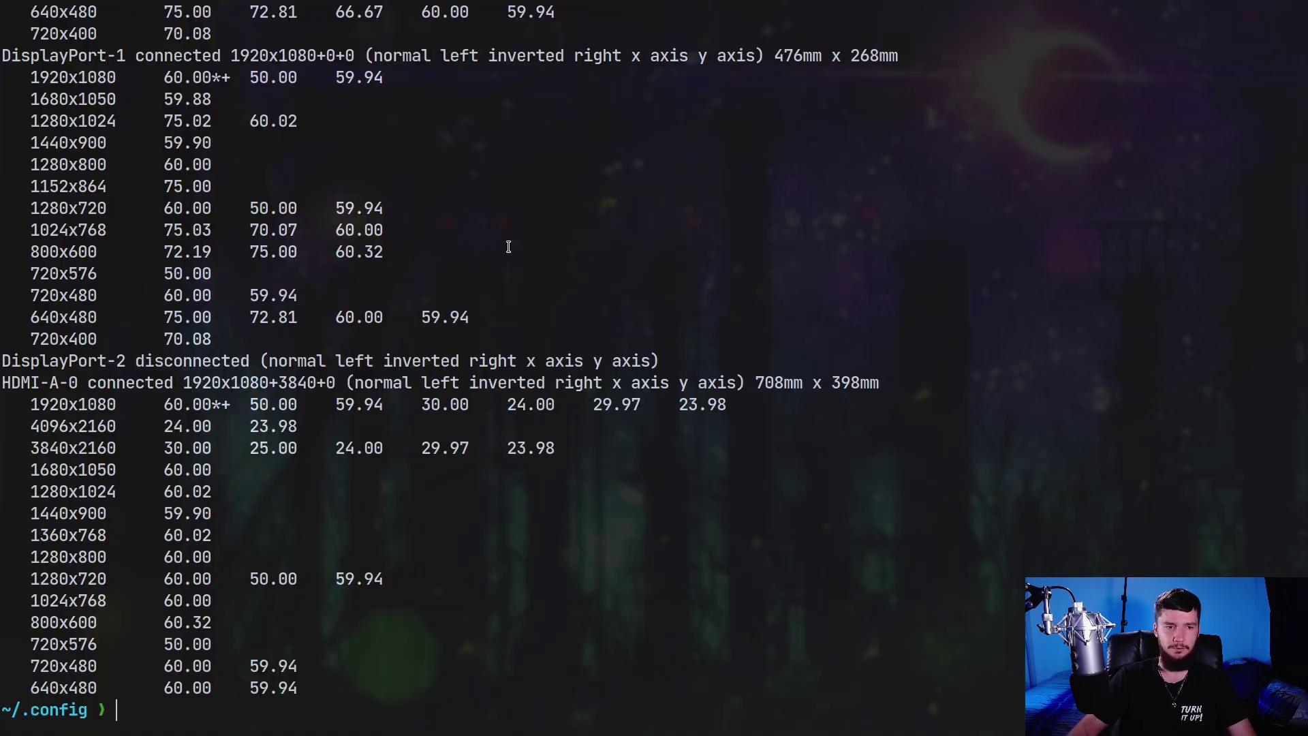
scroll(344, 306, up, 1)
scroll(344, 306, up, 1)
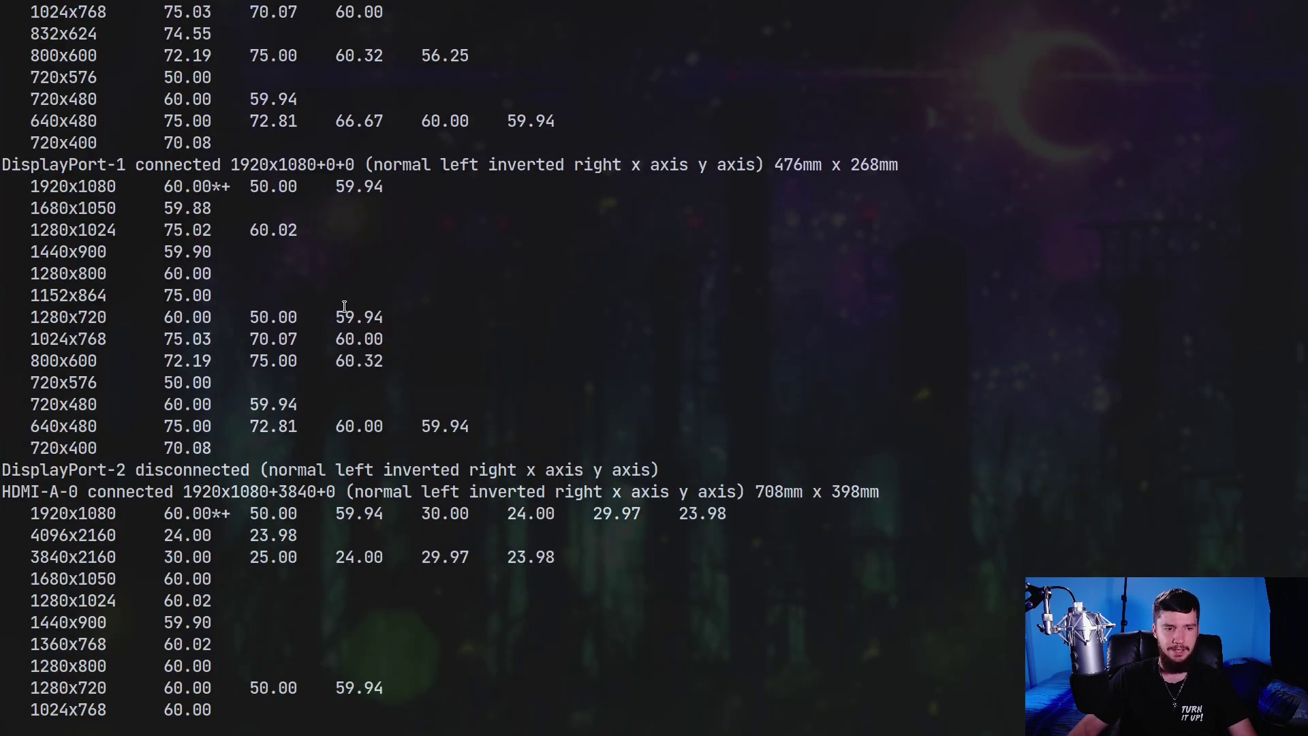
scroll(344, 306, up, 4)
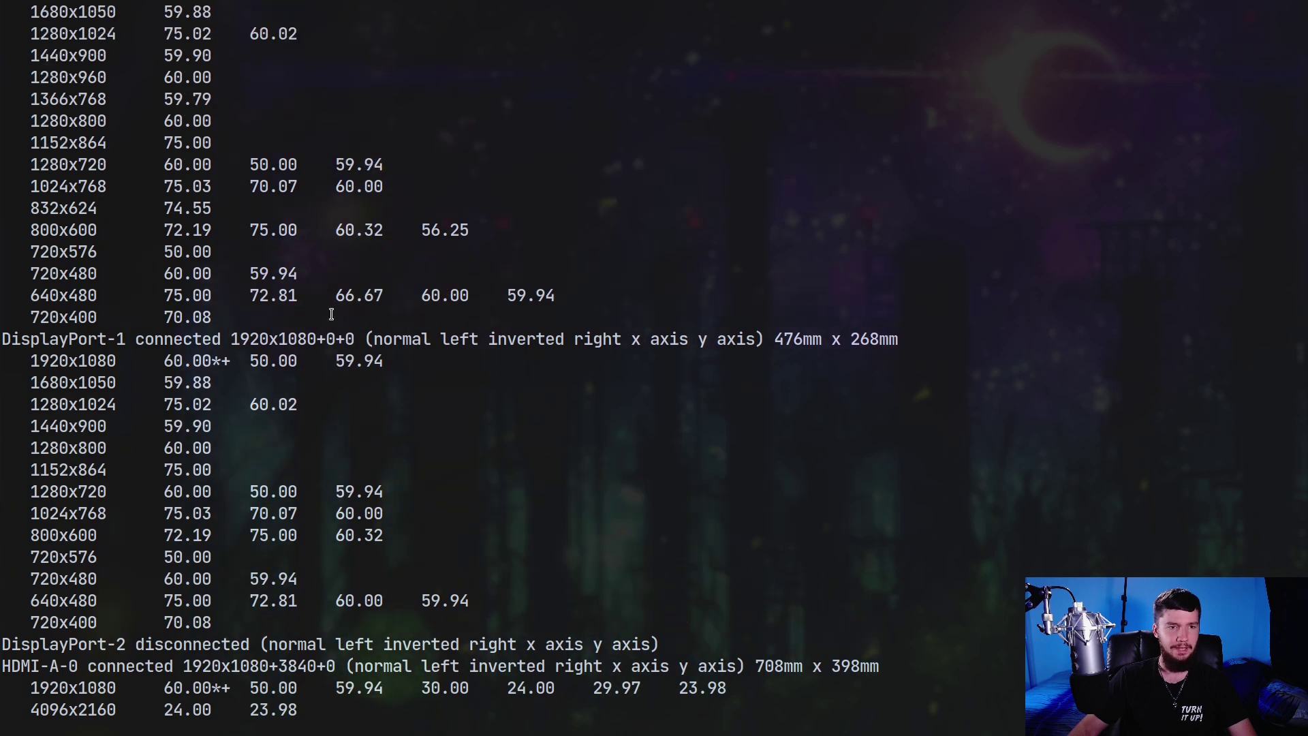
scroll(327, 312, up, 1)
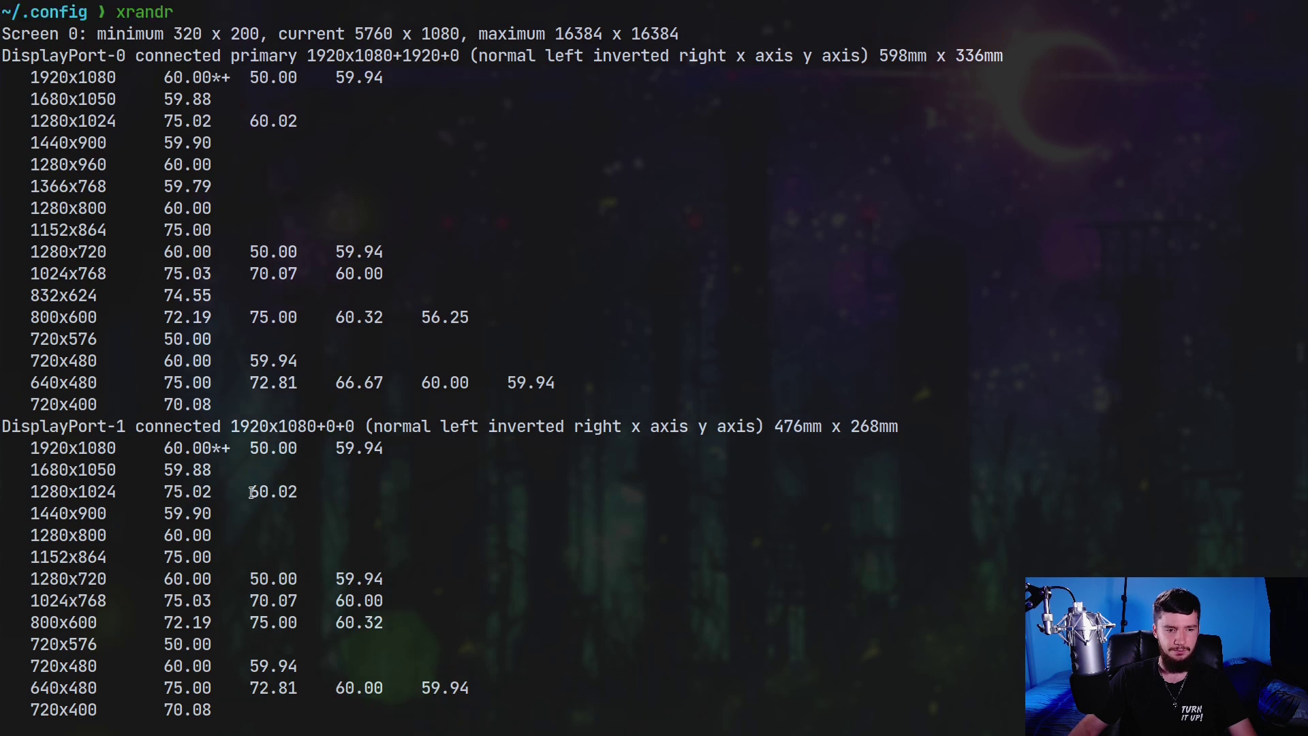
scroll(251, 493, down, 2)
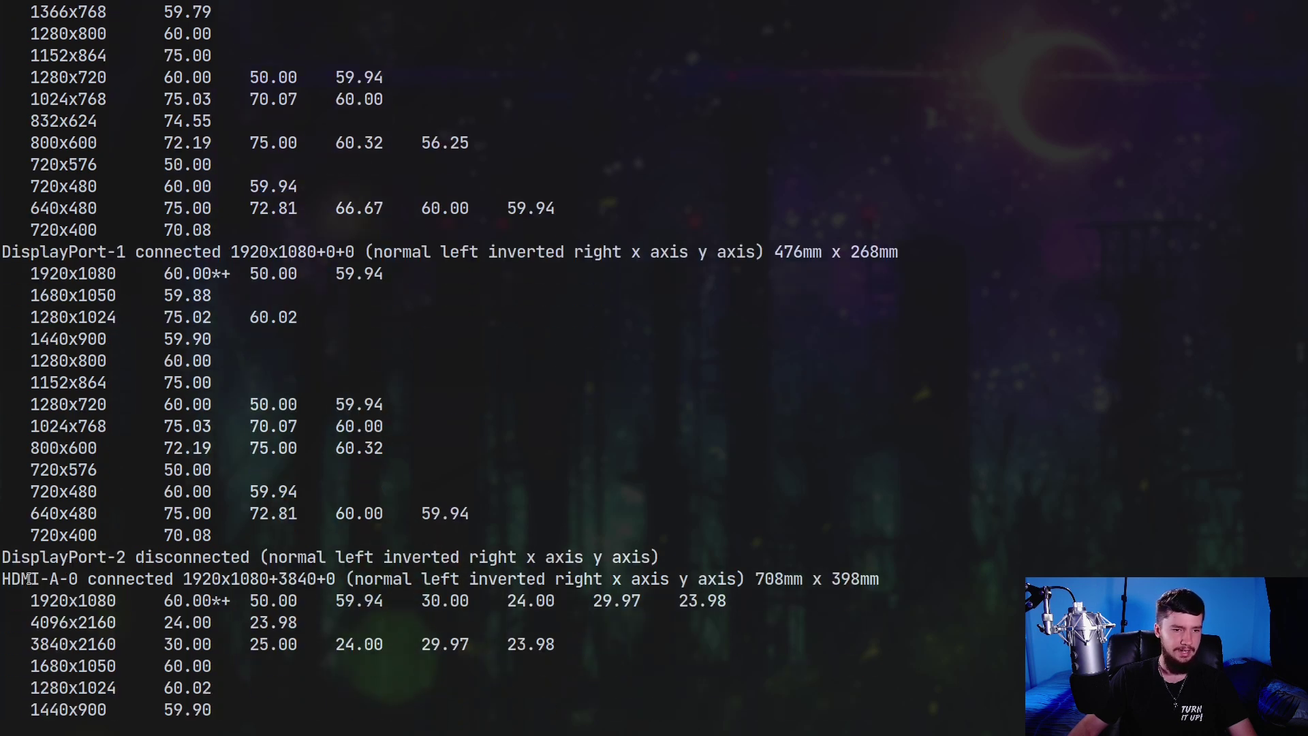
scroll(68, 572, up, 1)
scroll(78, 565, down, 1)
scroll(77, 565, down, 3)
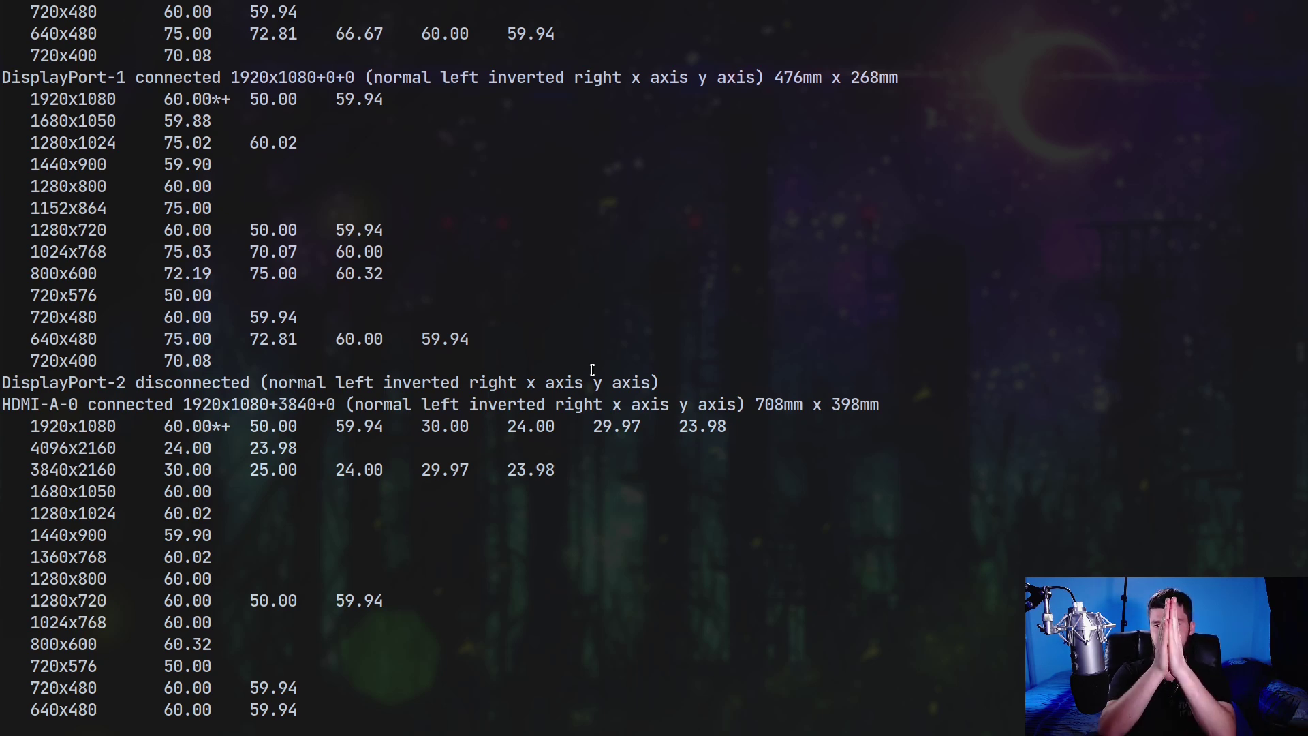
key(super+f)
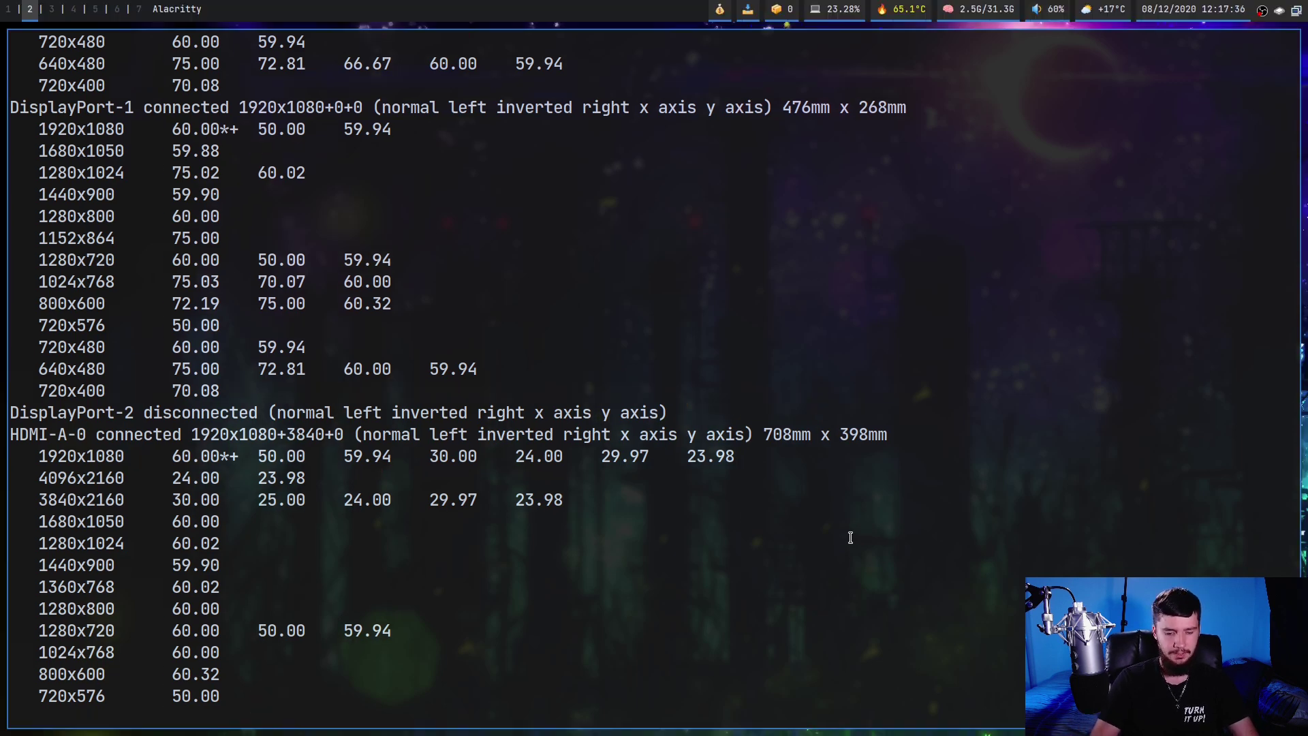
Run xwallpaper --output DisplayPort-0 --zoom wall.png with enlarged text and a floating terminal.
text(xwallpaper --)
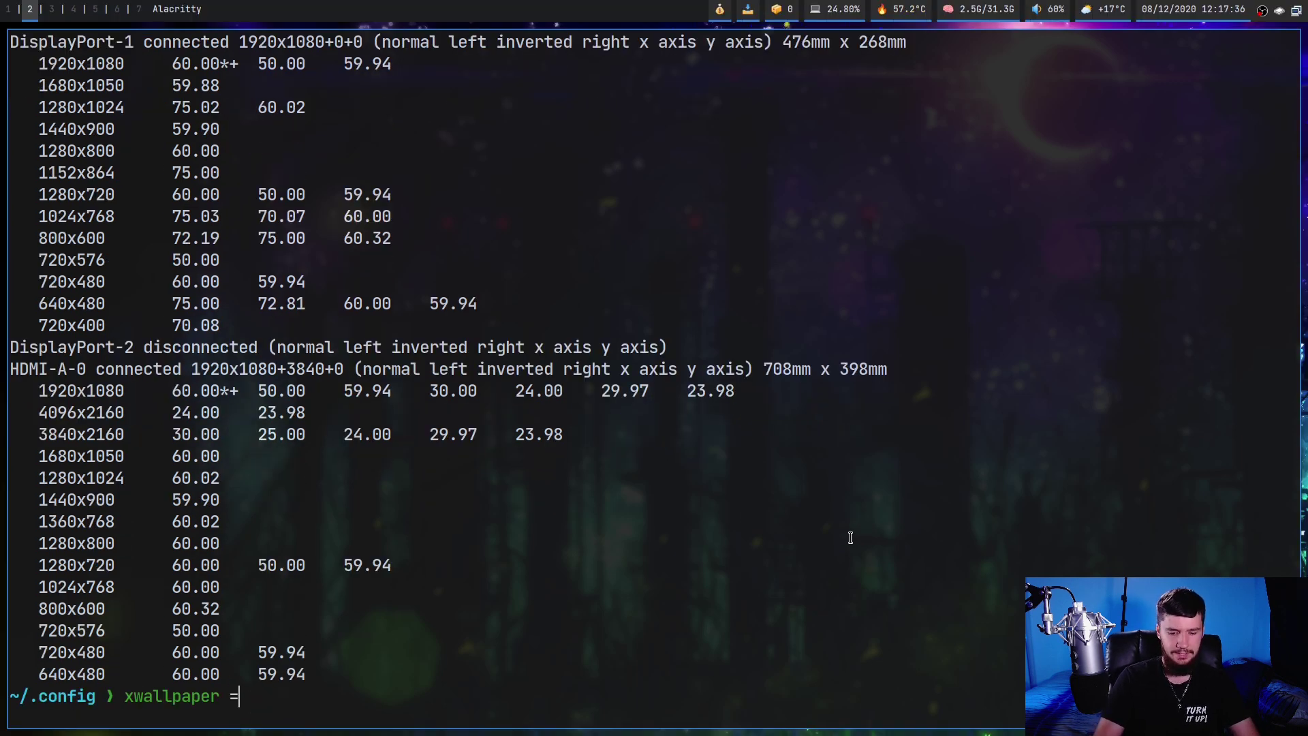
text(output)
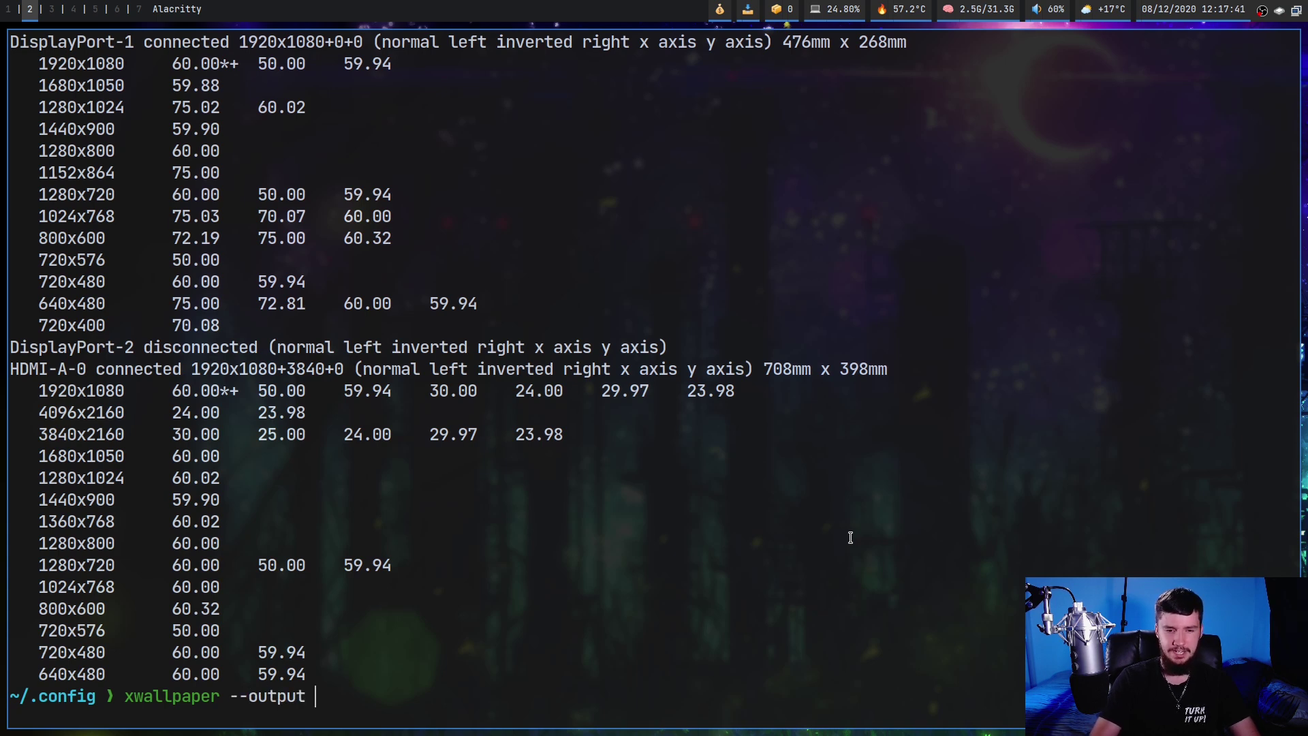
key(ctrl+plus)
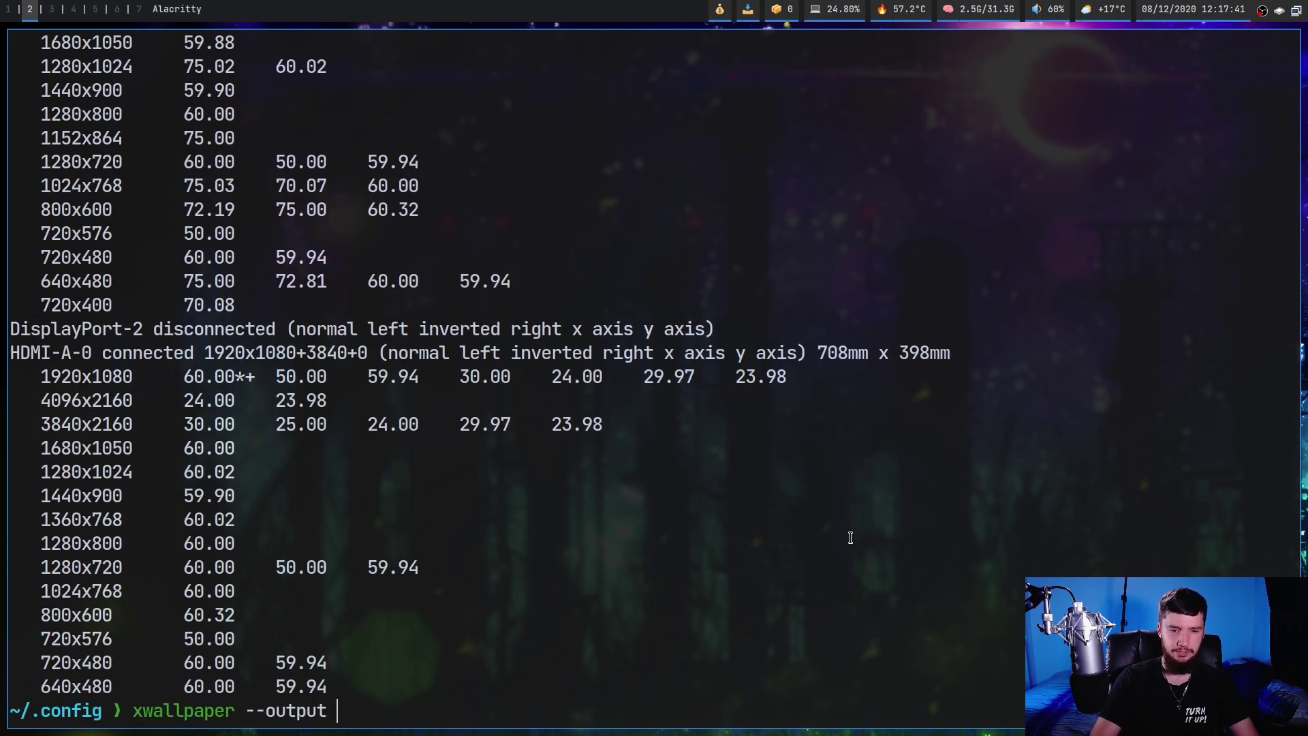
text(DisplayPort-0)
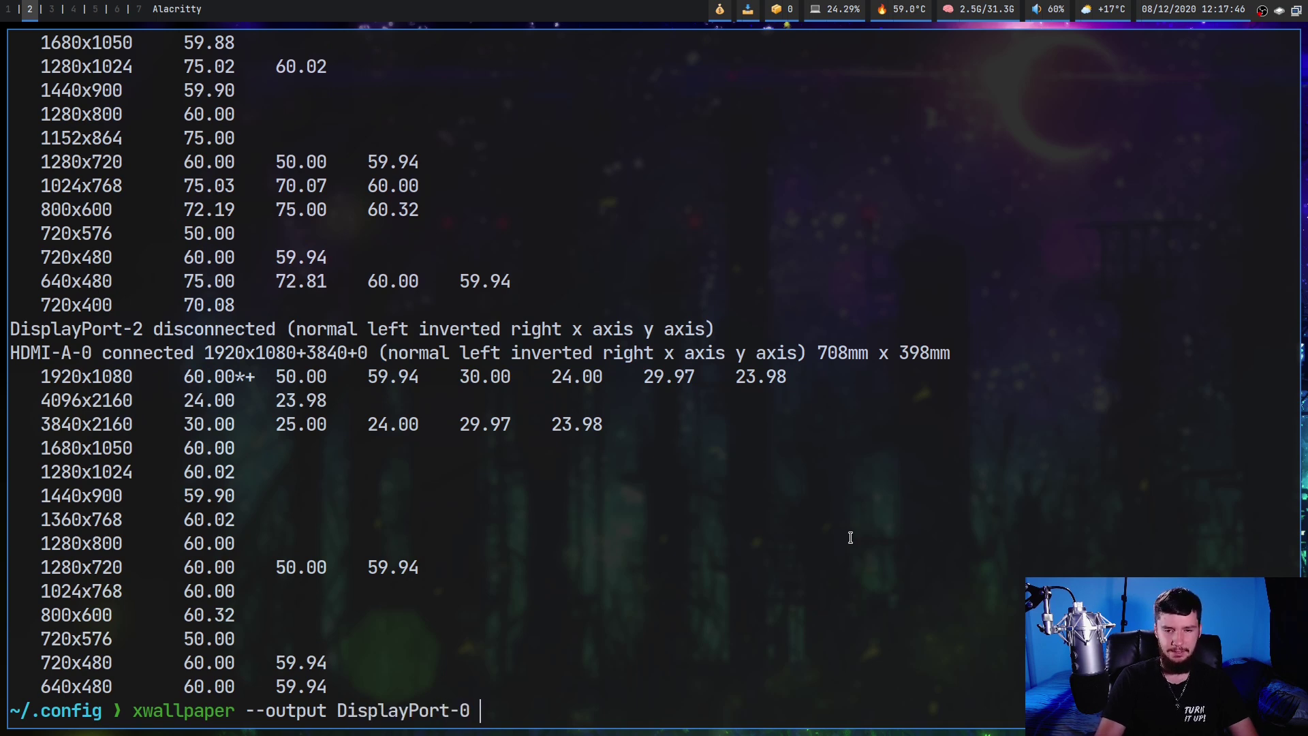
key(super+shift+space)
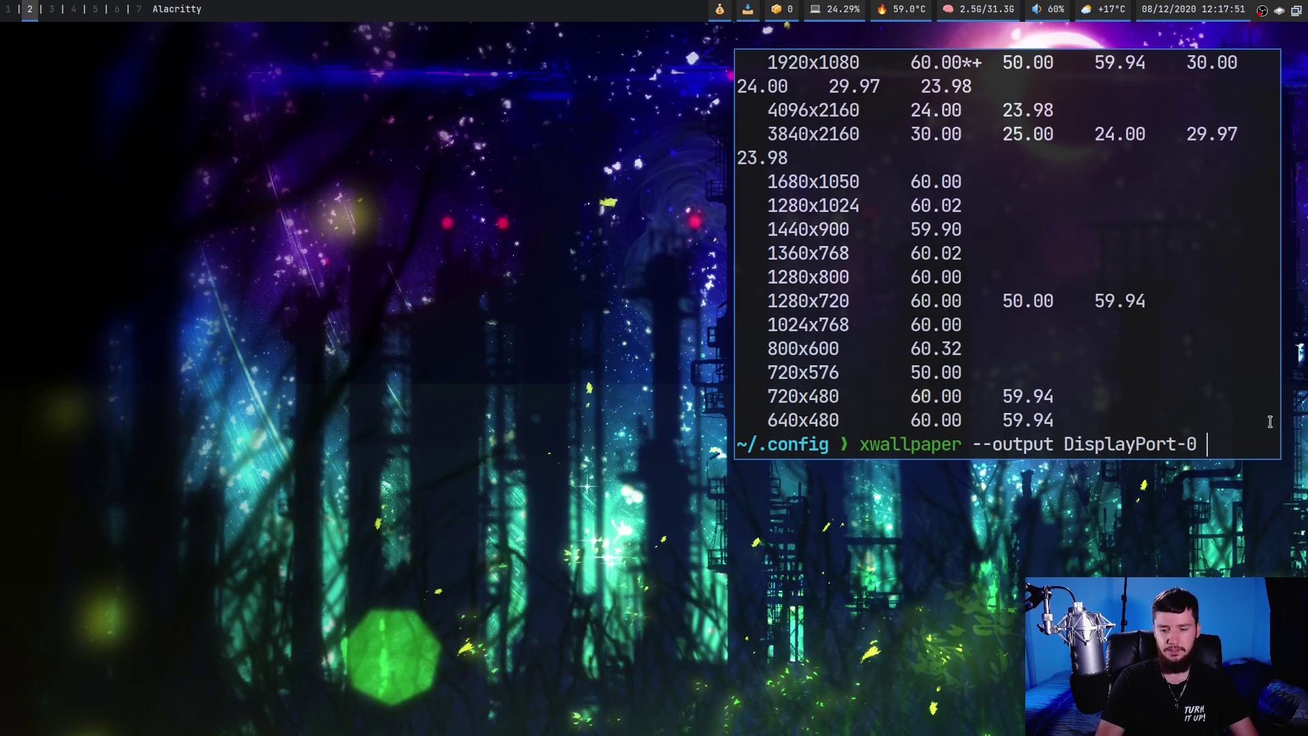
text(--zoom w)
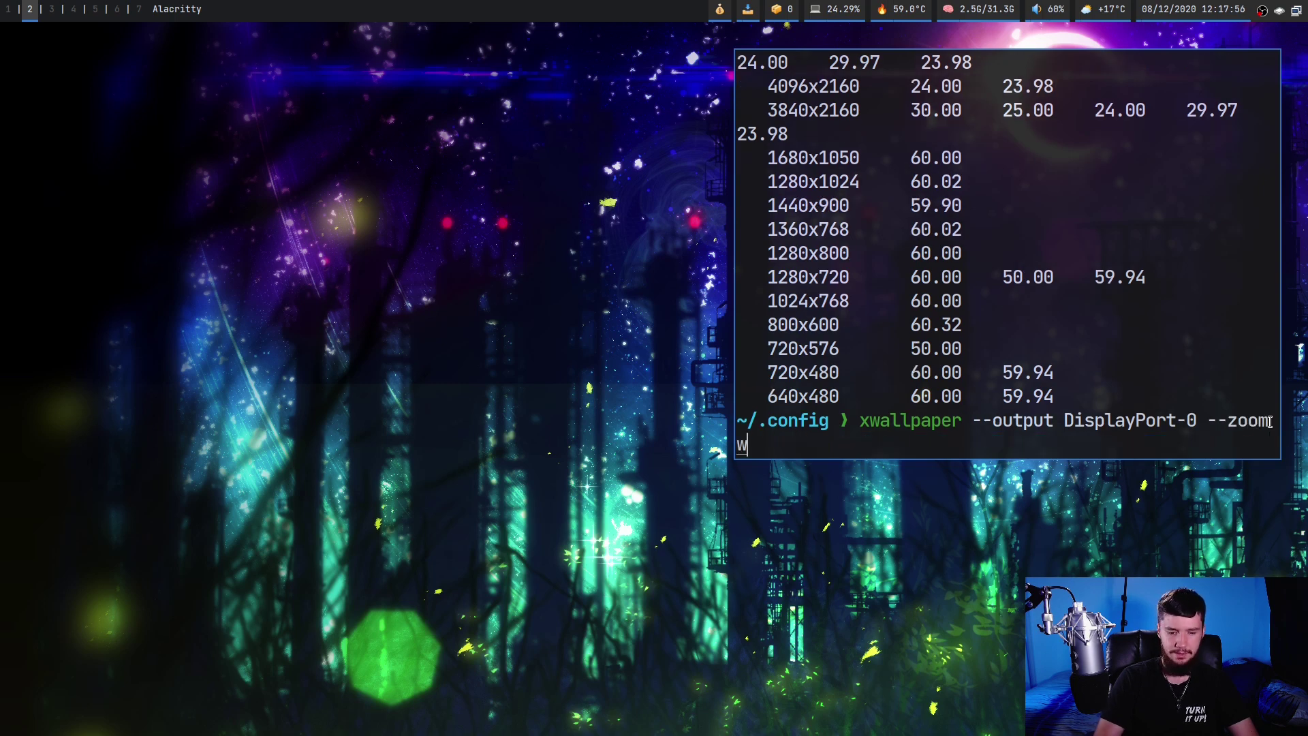
text(all.png)
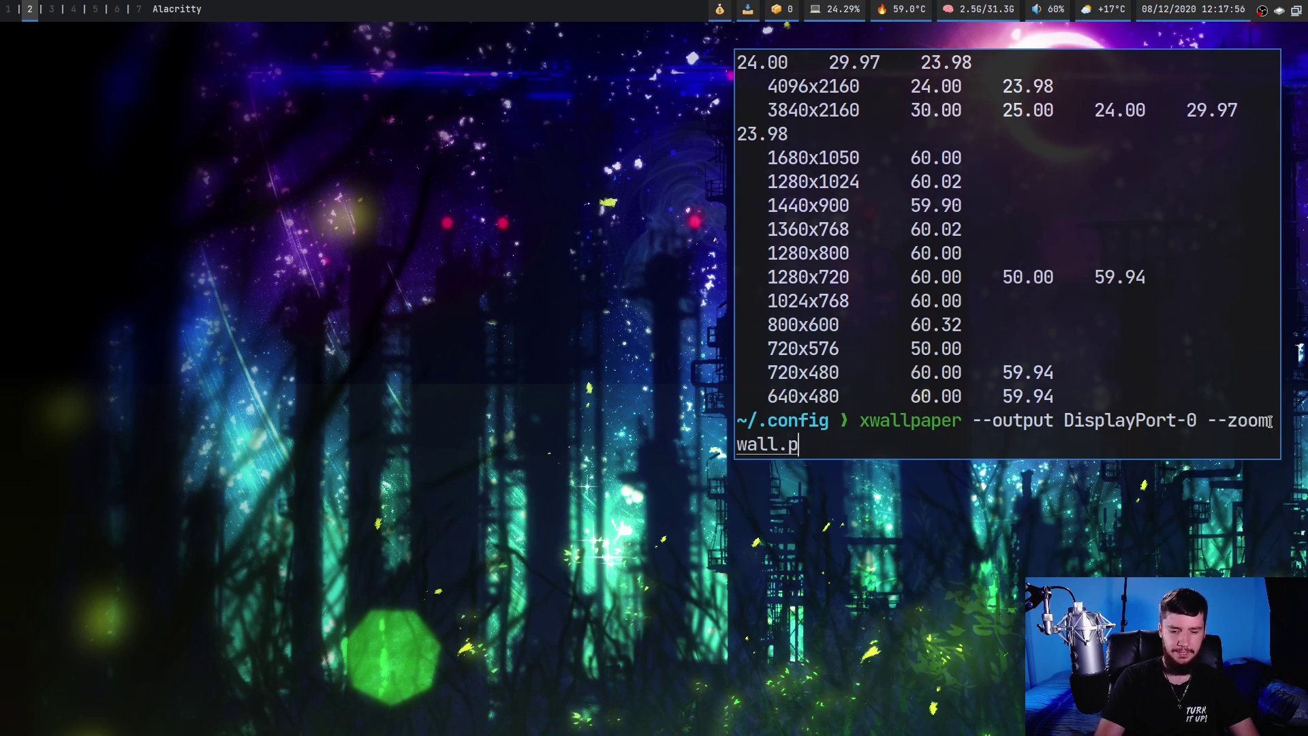
key(Return)
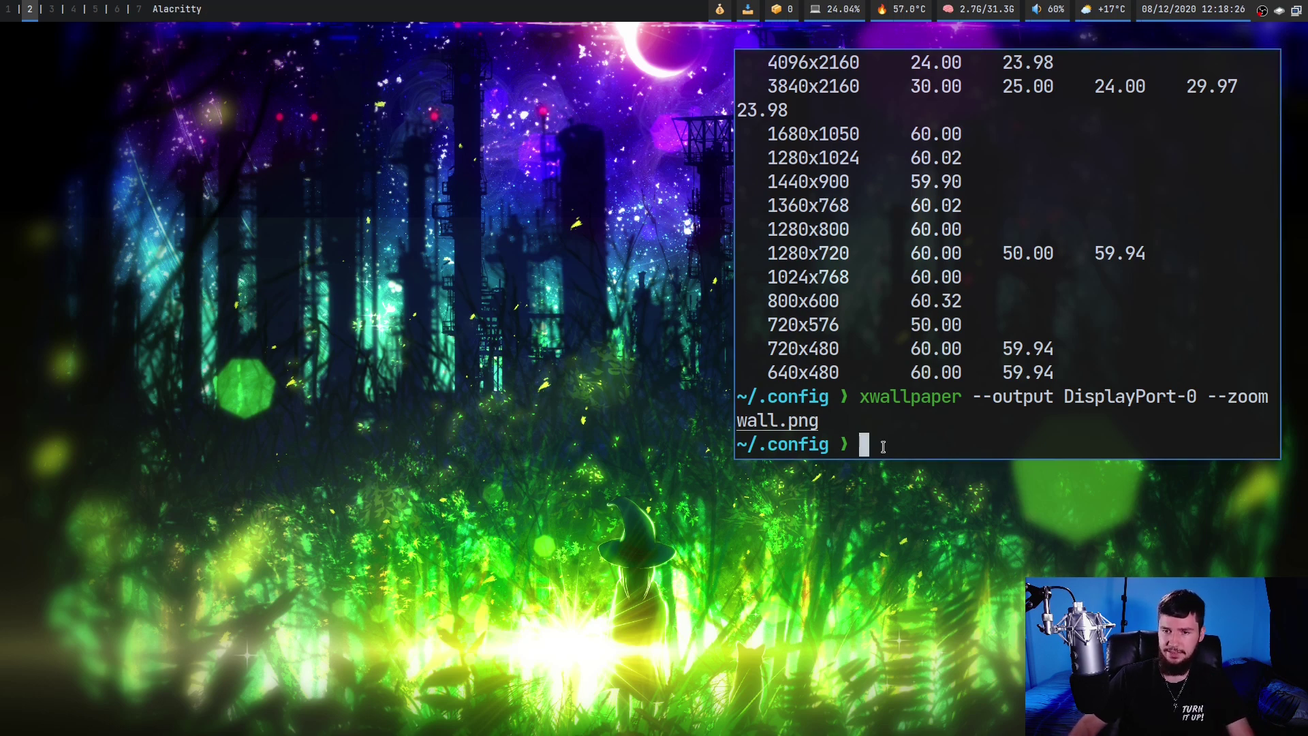
Apply the same zoomed wall.png to DisplayPort-1 by editing the recalled command.
key(Up)
key(Home)
key(ctrl+Right)
key(ctrl+Right)
key(ctrl+Right)
key(ctrl+Right)
key(ctrl+Right)
key(BackSpace)
text(1)
key(Return)
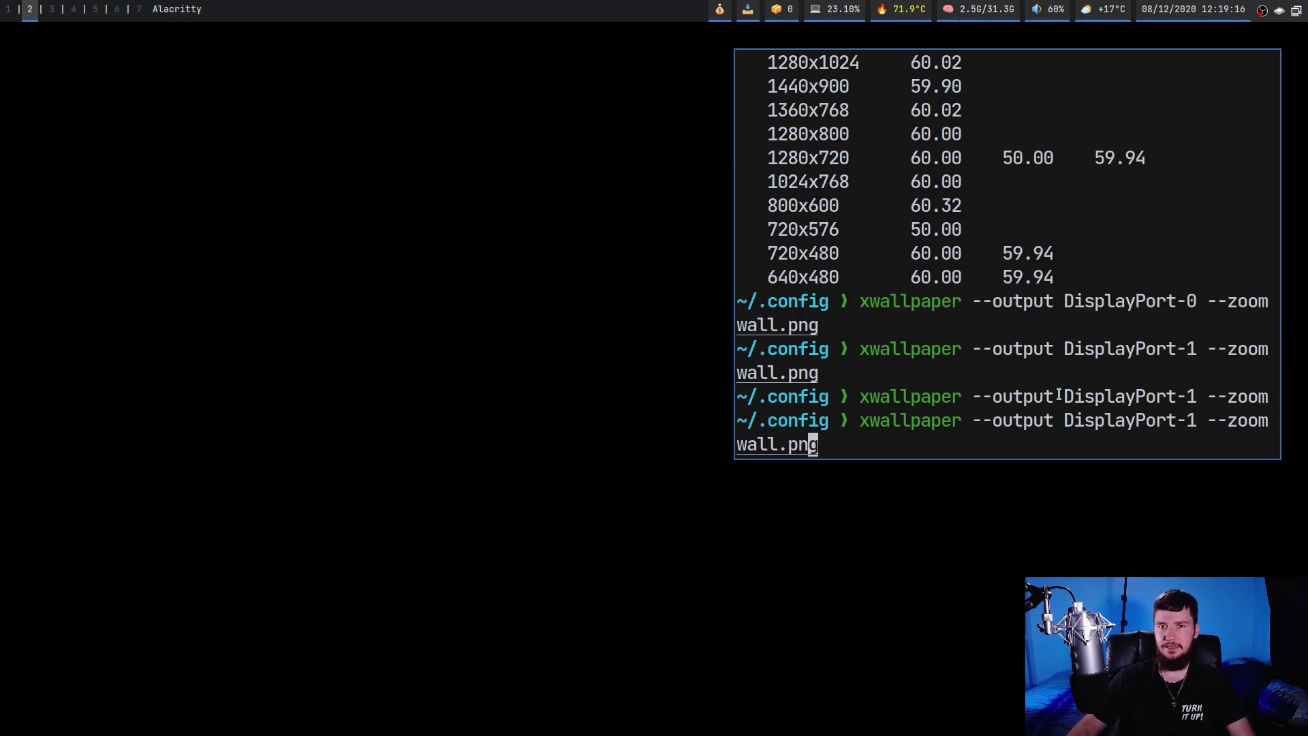
Add --output DisplayPort-0 --center with a ~/pictures image to the wall.png zoom command, run it, and float the terminal.
key(super+f)
text(--output)
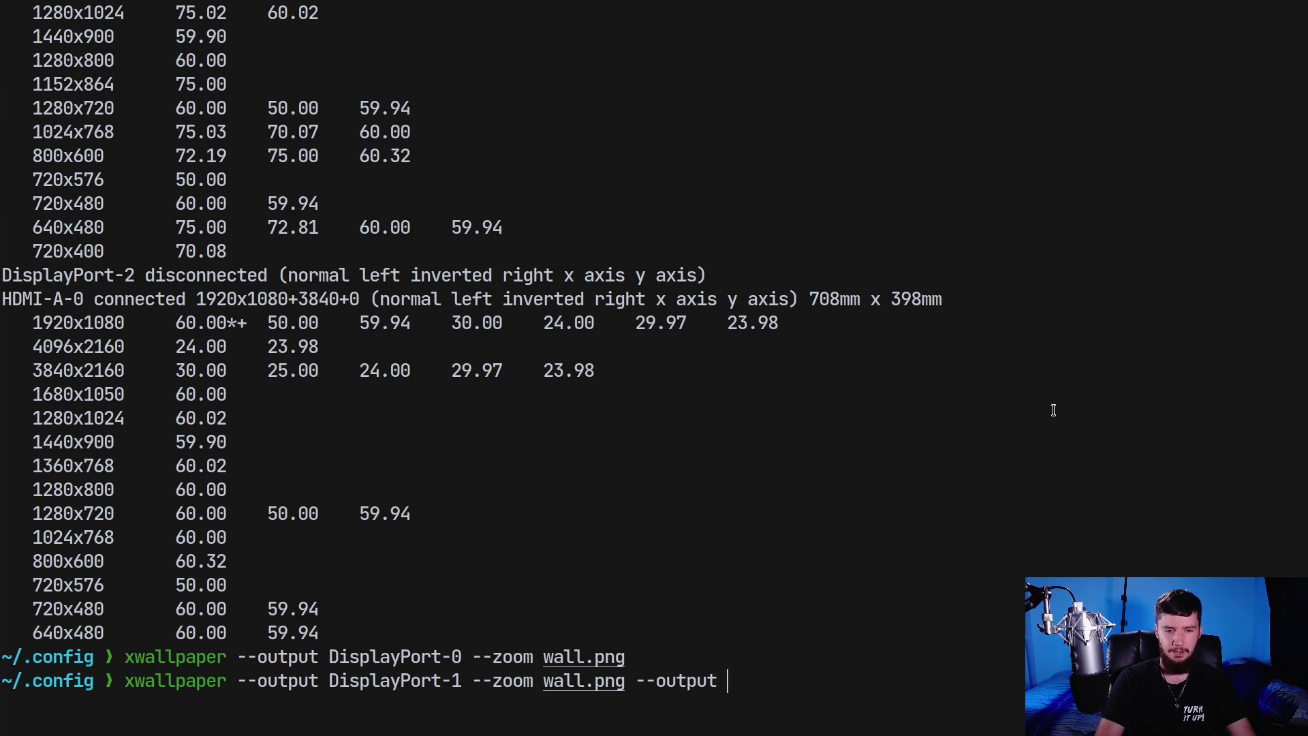
text( DisplayPort)
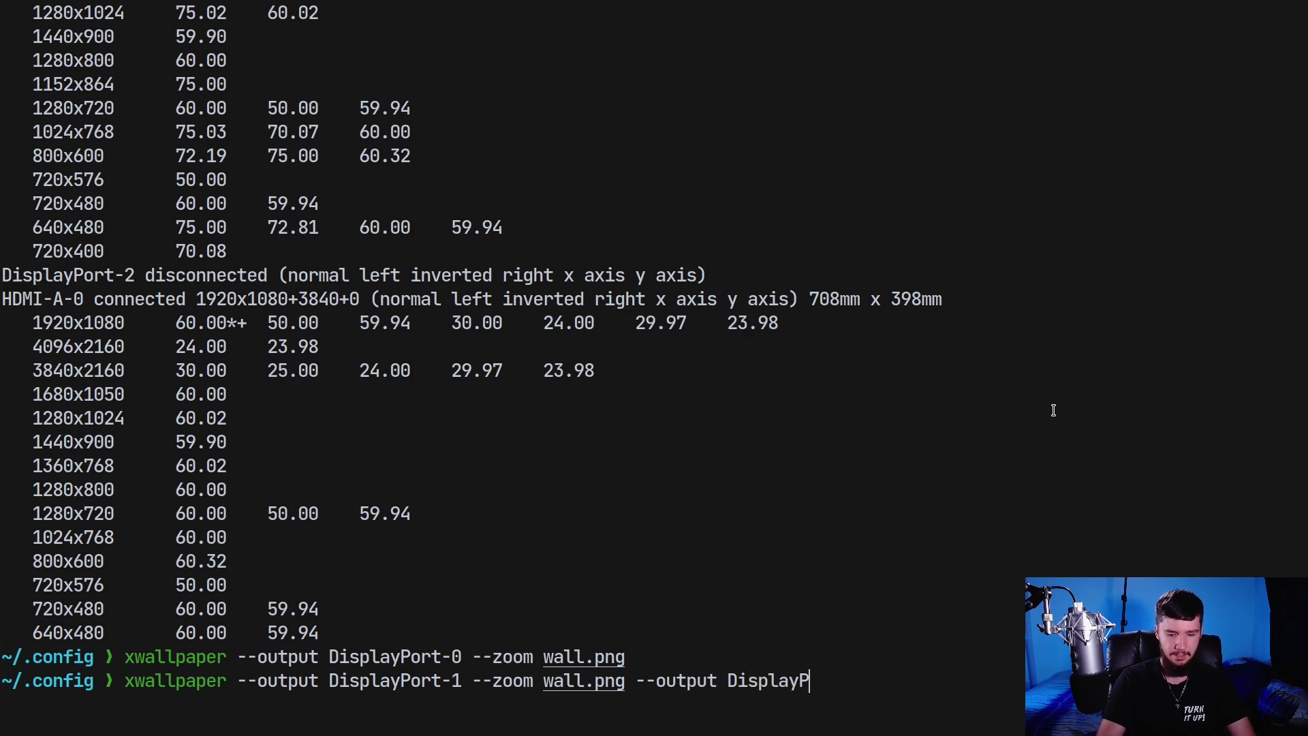
text(-0 )
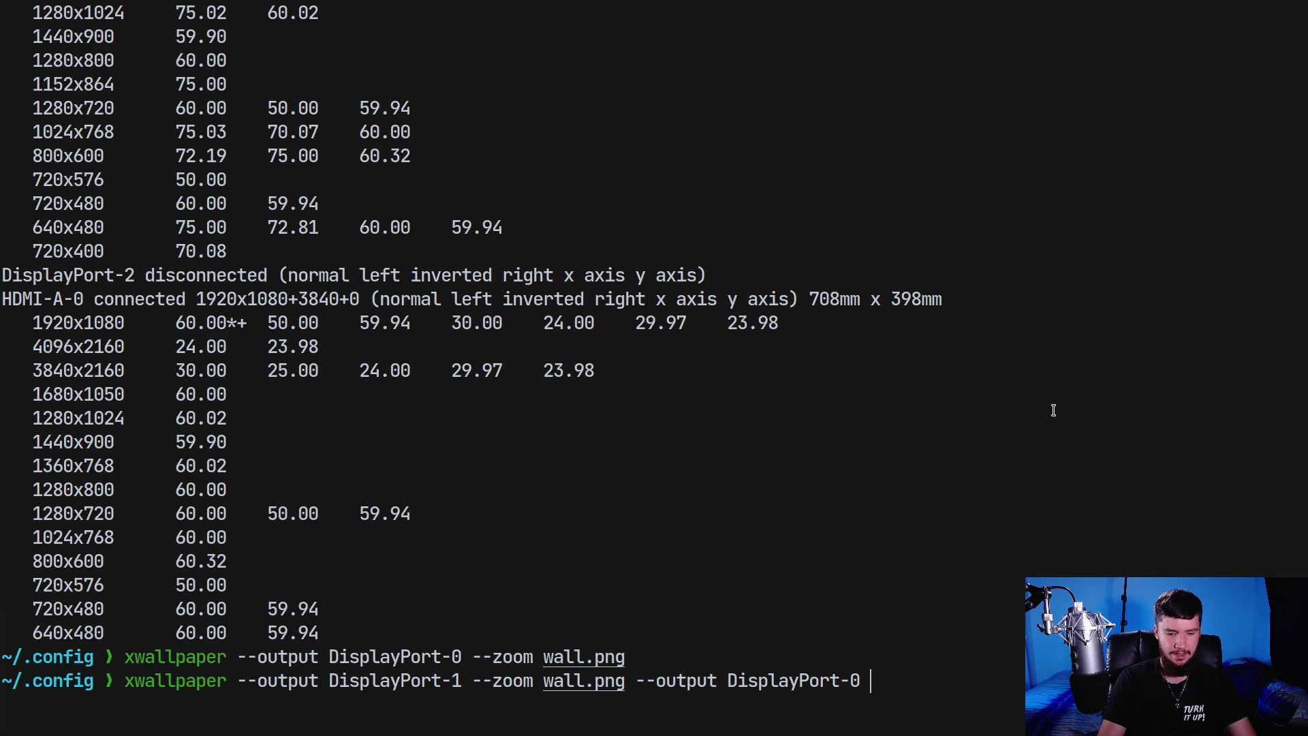
text(--ce)
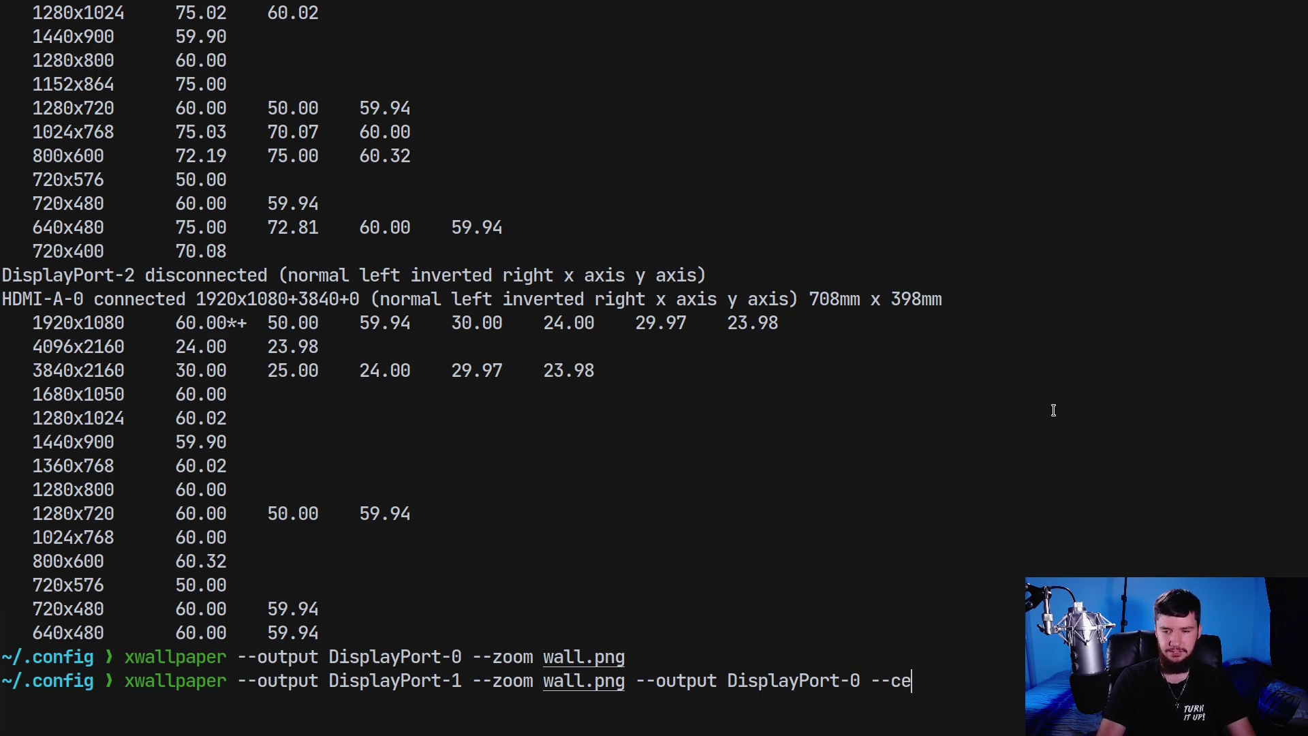
text(nter ~/pictu)
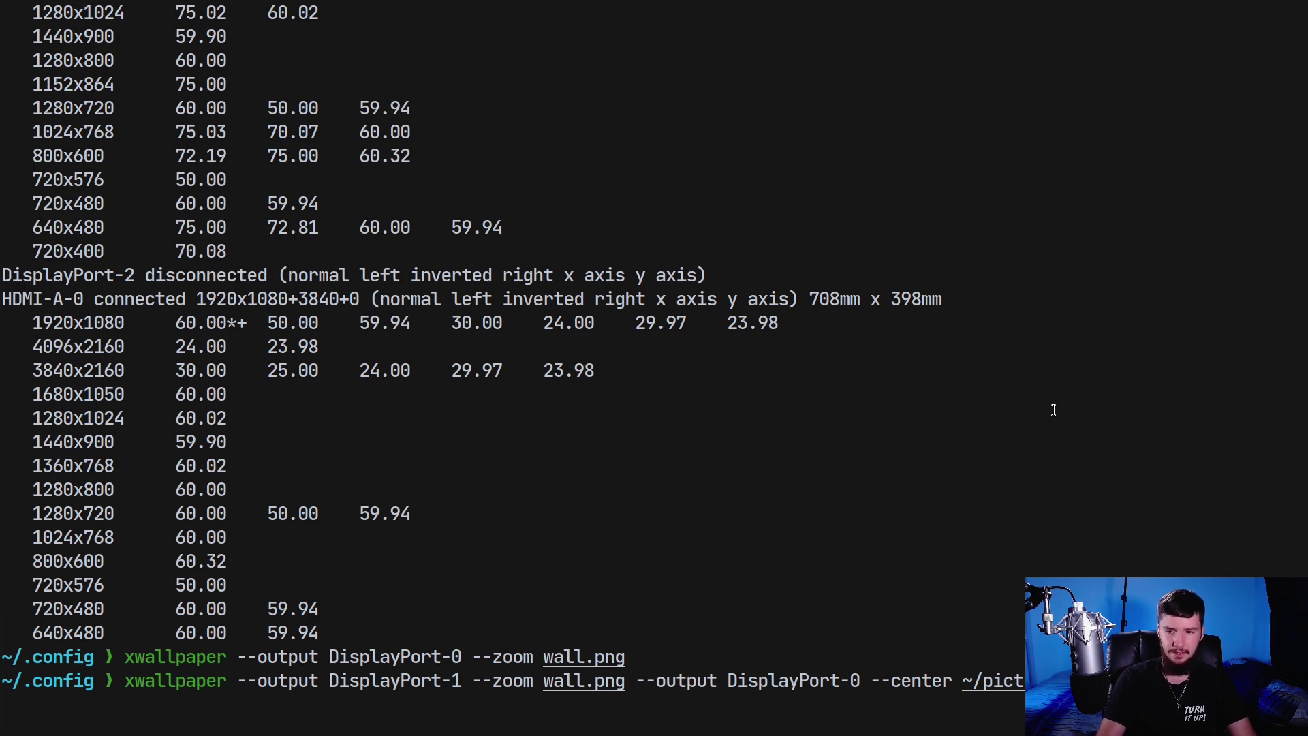
key(Return)
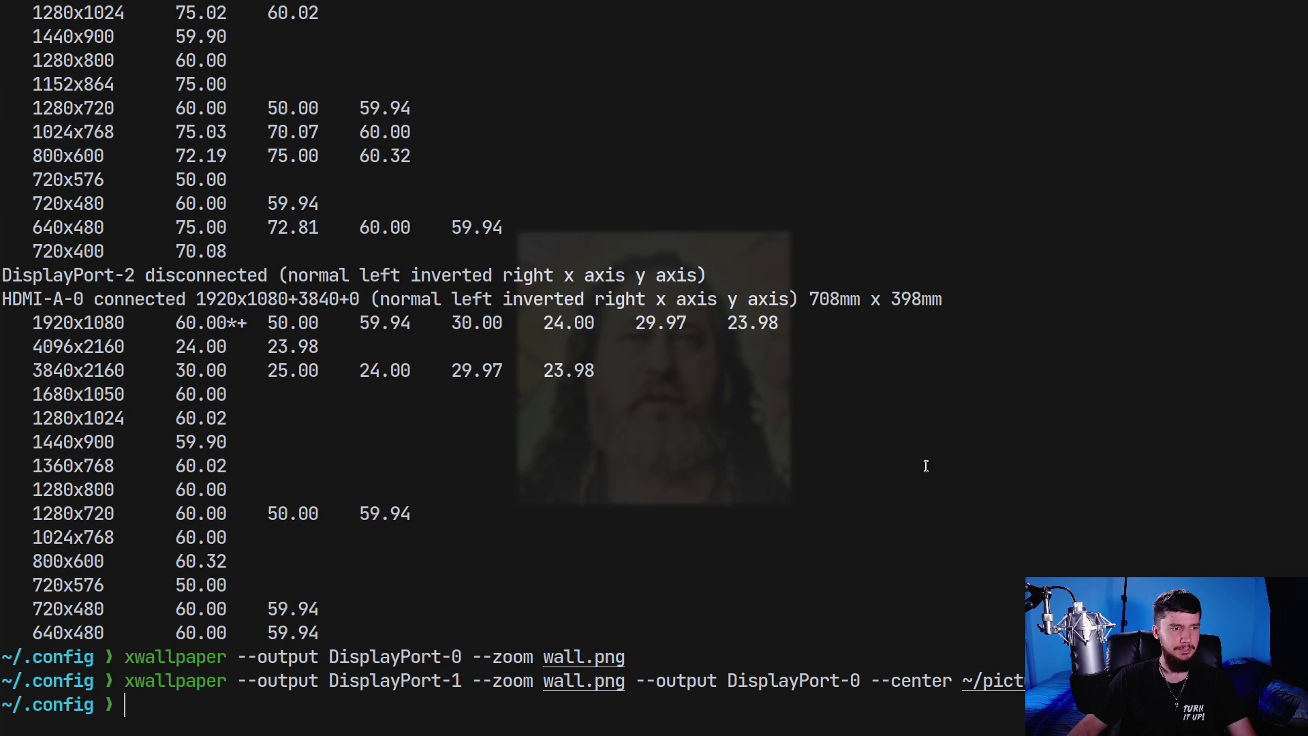
key(super+b)
key(super+shift+space)
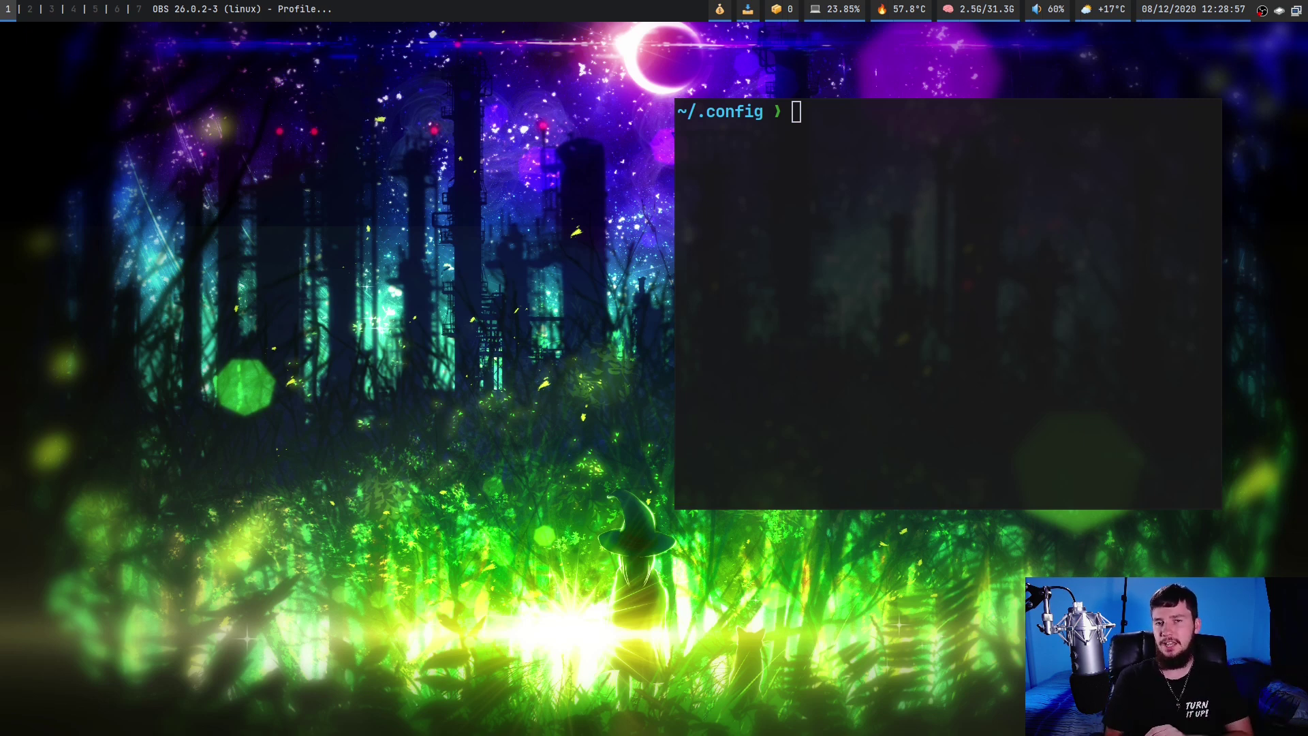
Run xrandr fullscreen and scroll to the top: 5760x1080 screen, primary DisplayPort-0 at 1920x1080+1920+0.
click(1044, 254)
text(xrandr)
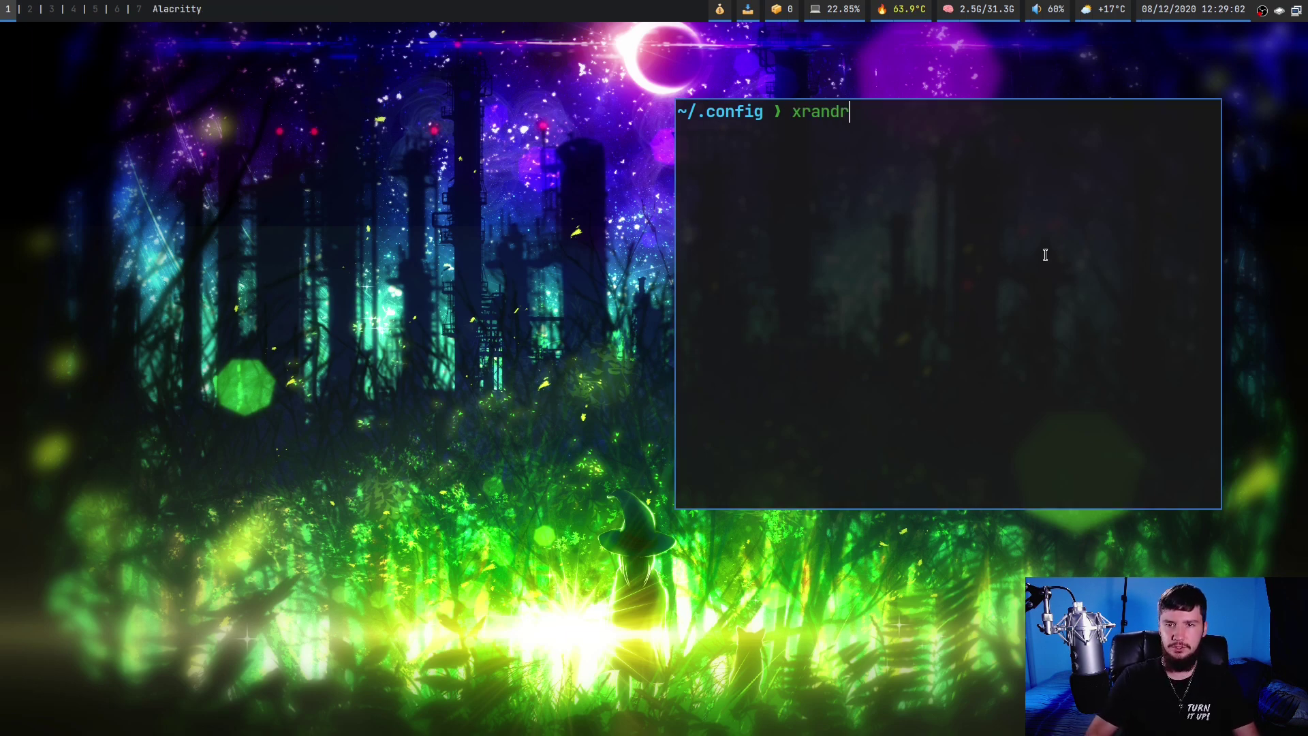
key(Return)
key(super+f)
text(xrandr)
key(Return)
scroll(854, 297, up, 2)
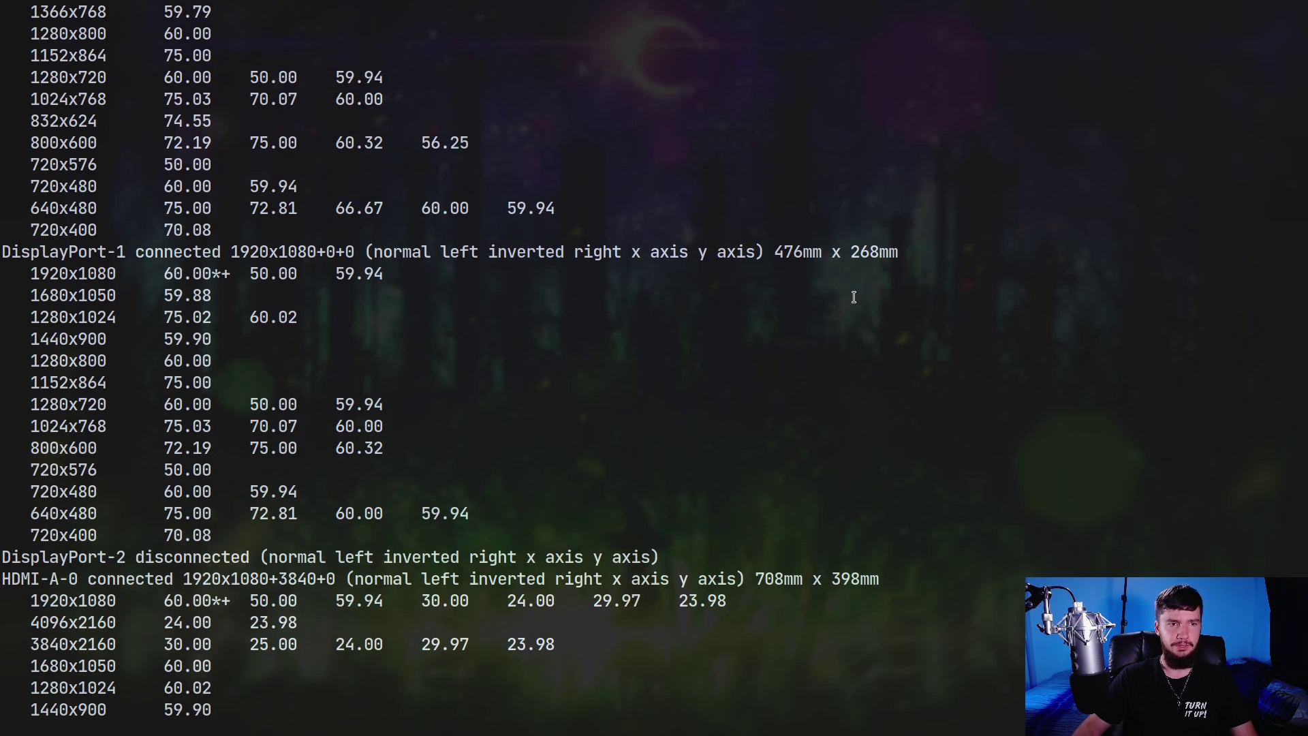
scroll(854, 297, up, 3)
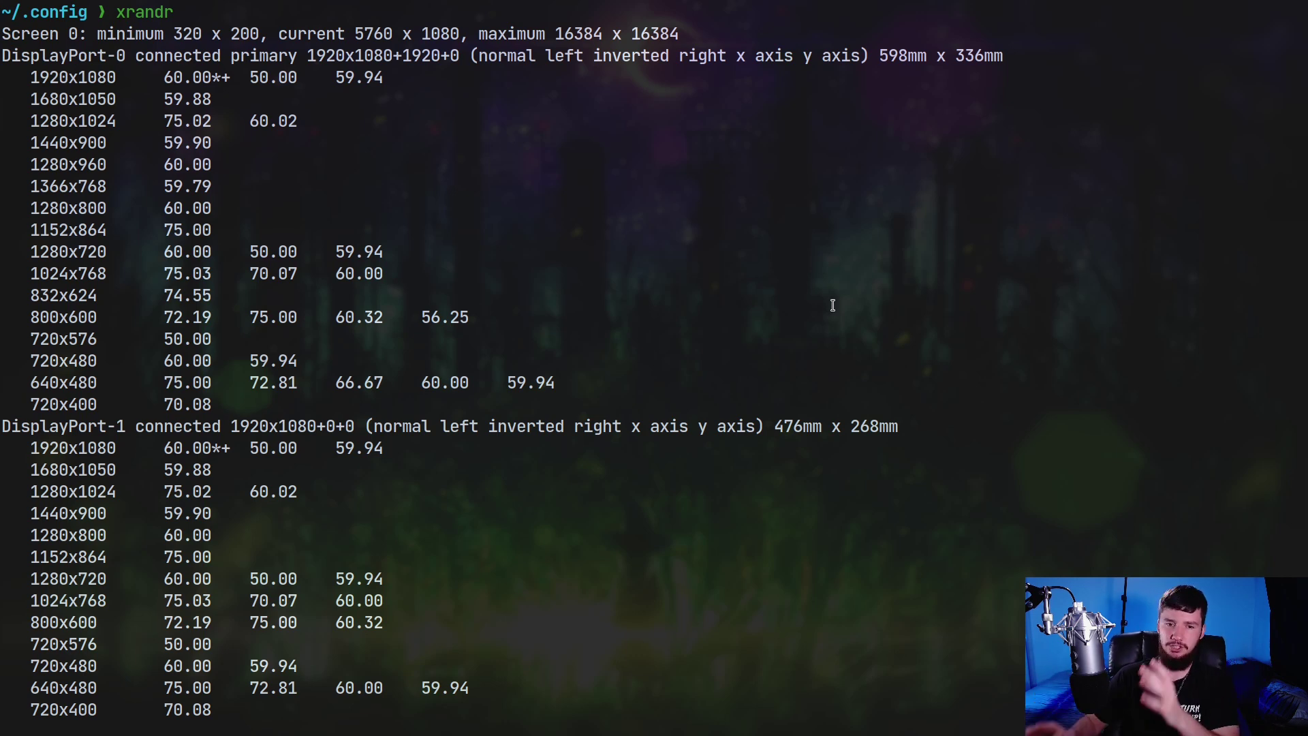
Change the recalled --stretch command to --zoom and run it to zoom wall.png on screen 0.
text(clear)
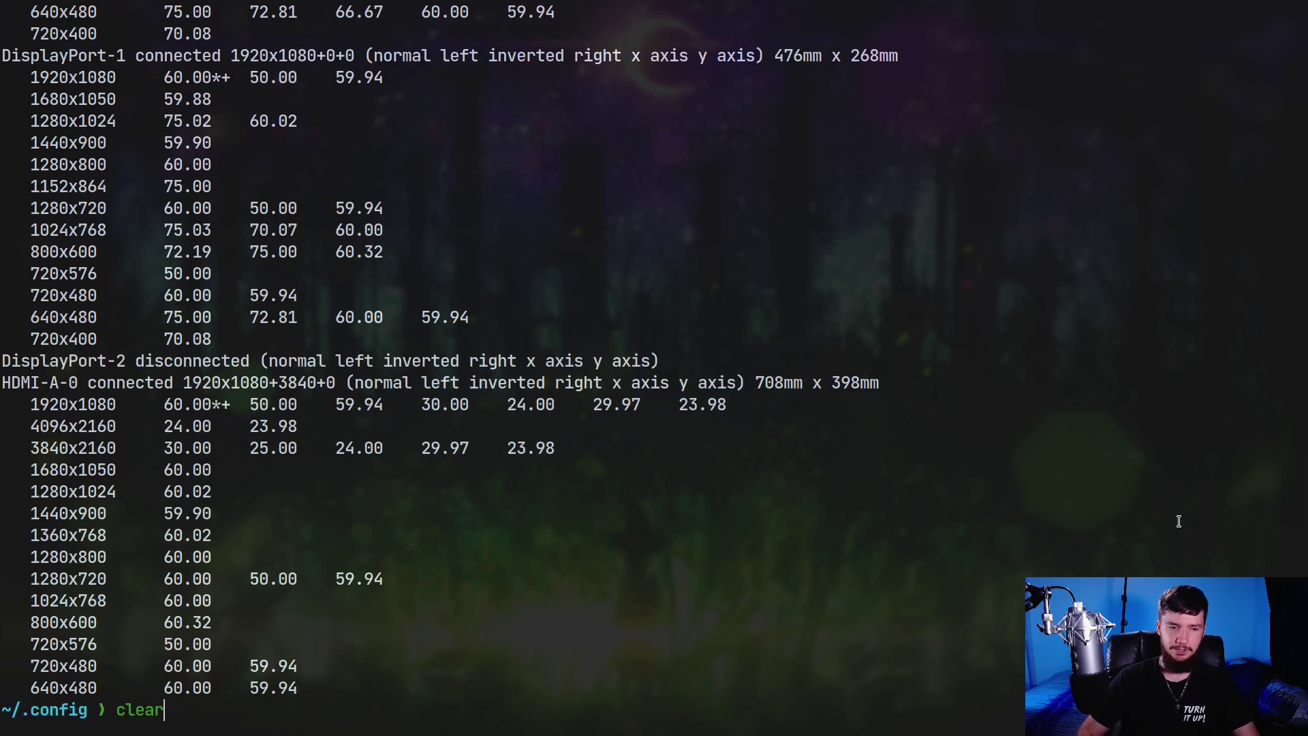
key(Up)
key(Escape)
key(Left)
key(Left)
key(Left)
key(Left)
key(Left)
key(Left)
key(Left)
key(Left)
key(i)
key(BackSpace)
key(BackSpace)
key(BackSpace)
key(BackSpace)
key(BackSpace)
key(BackSpace)
key(BackSpace)
text(zoom)
key(Return)
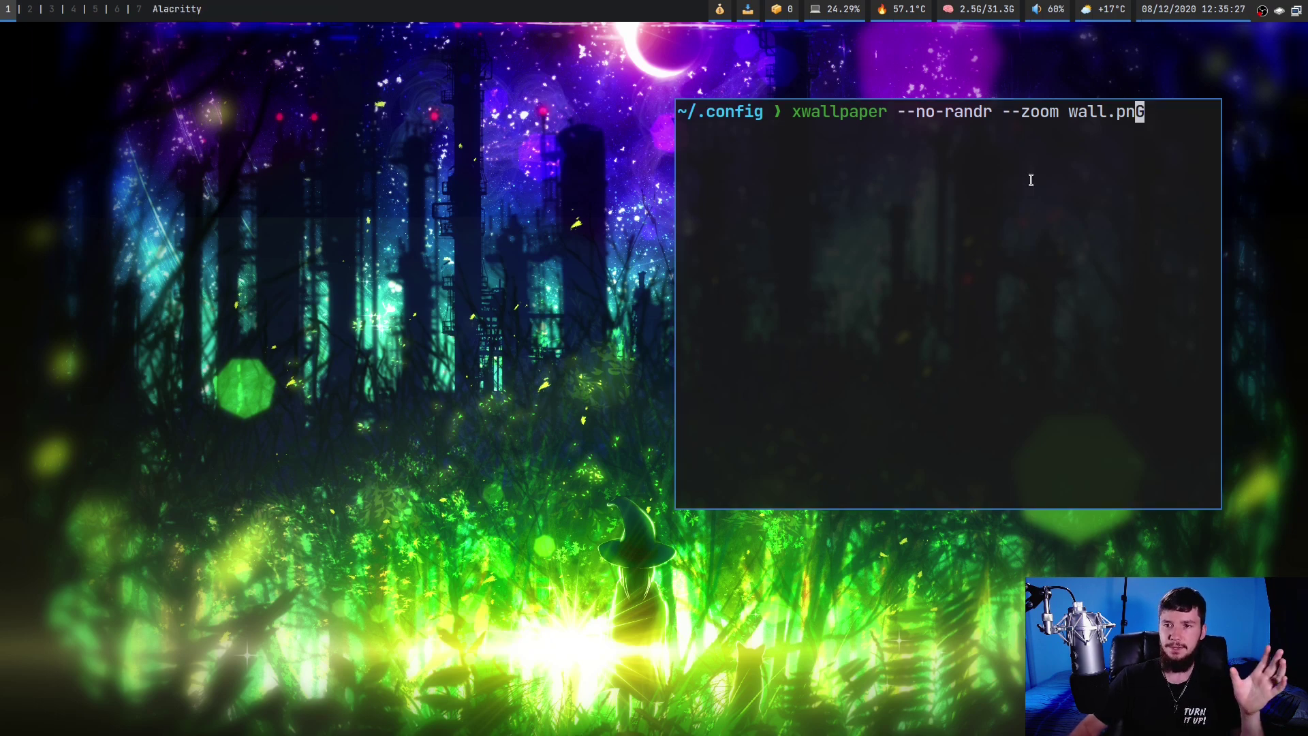
Run xwallpaper --no-randr --zoom, correcting the mistyped wall.pnG to wall.png.
key(Return)
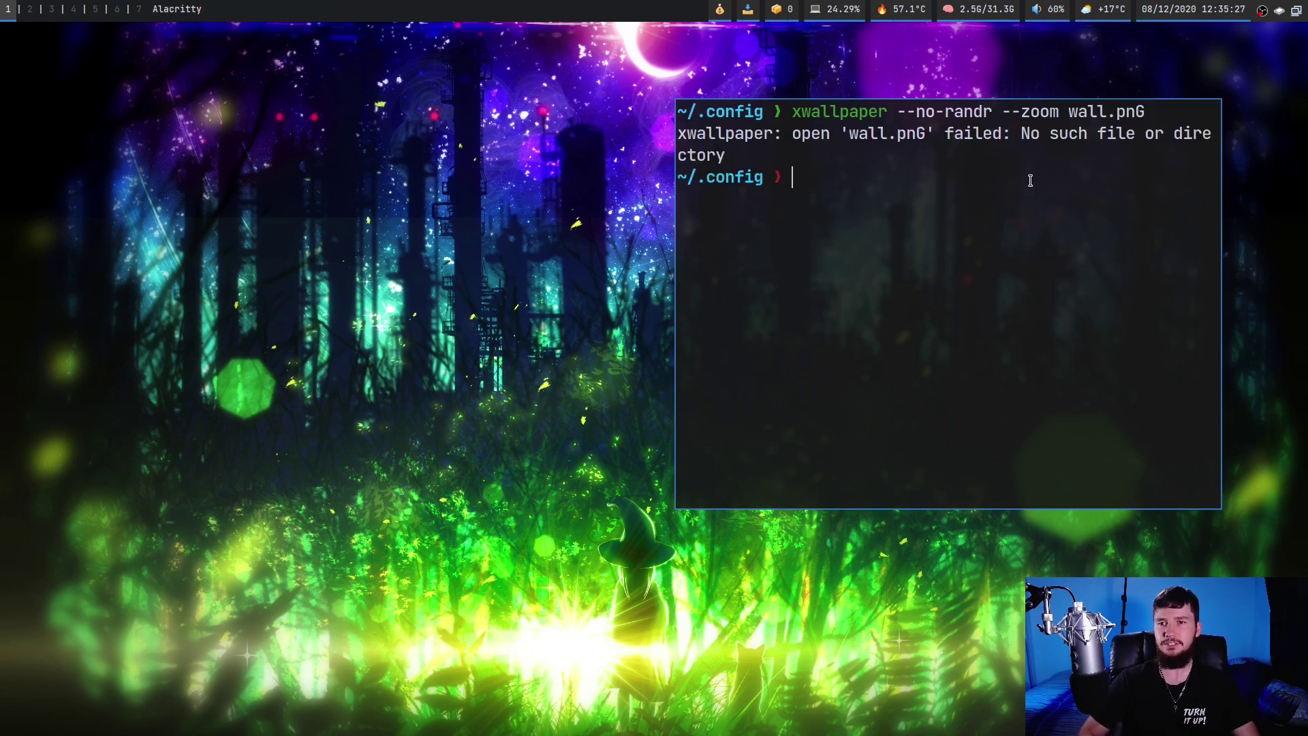
key(Up)
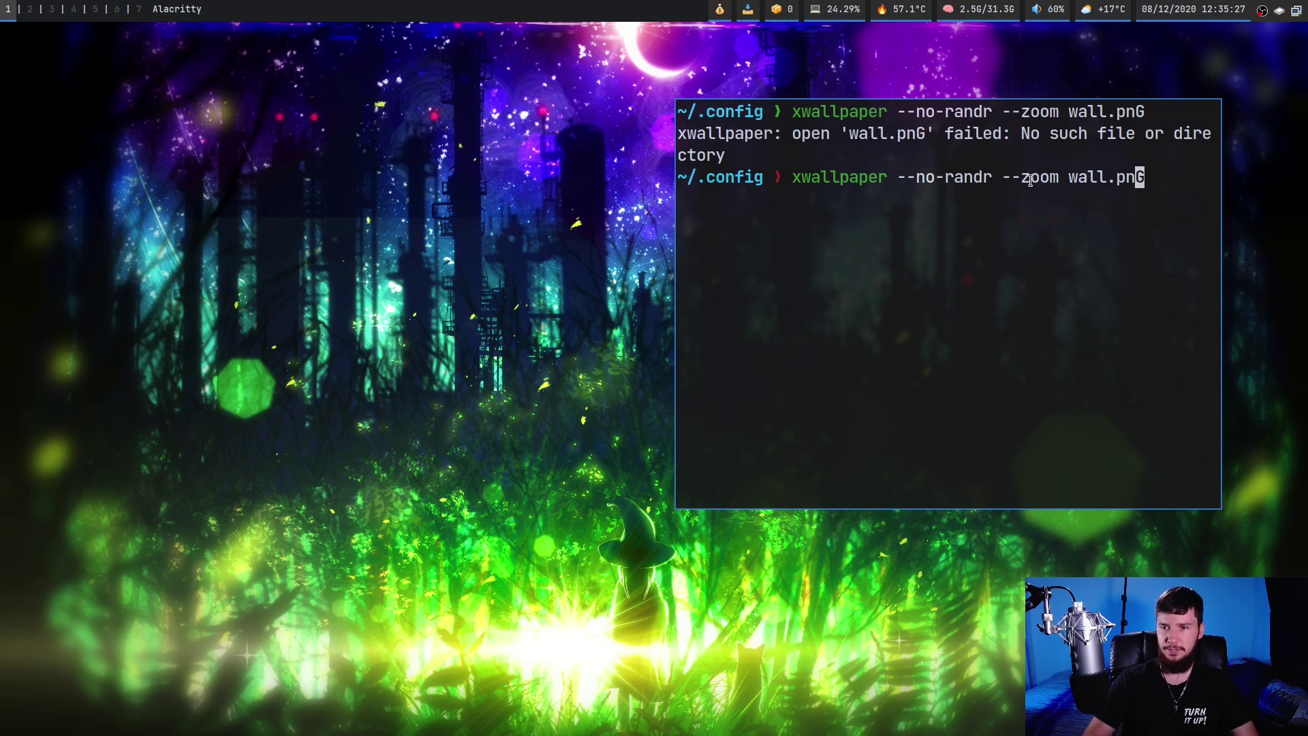
key(BackSpace)
text(g)
key(Return)
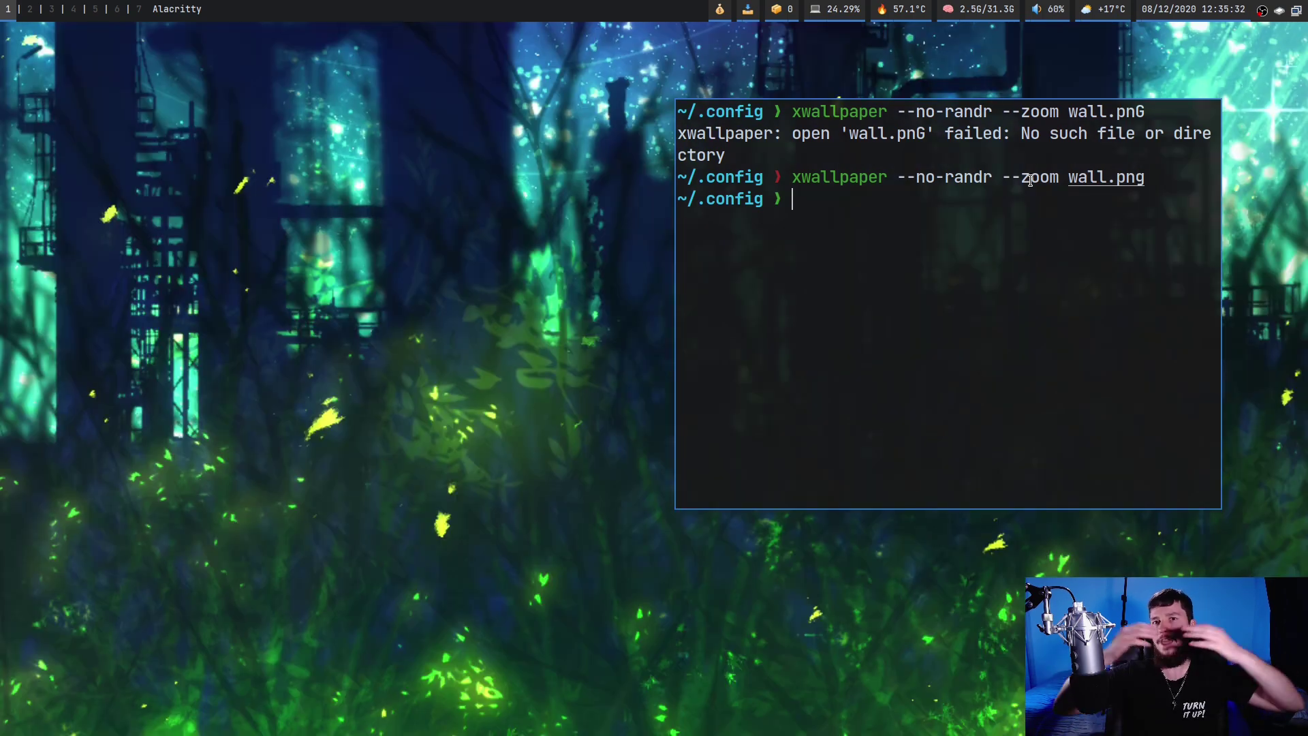